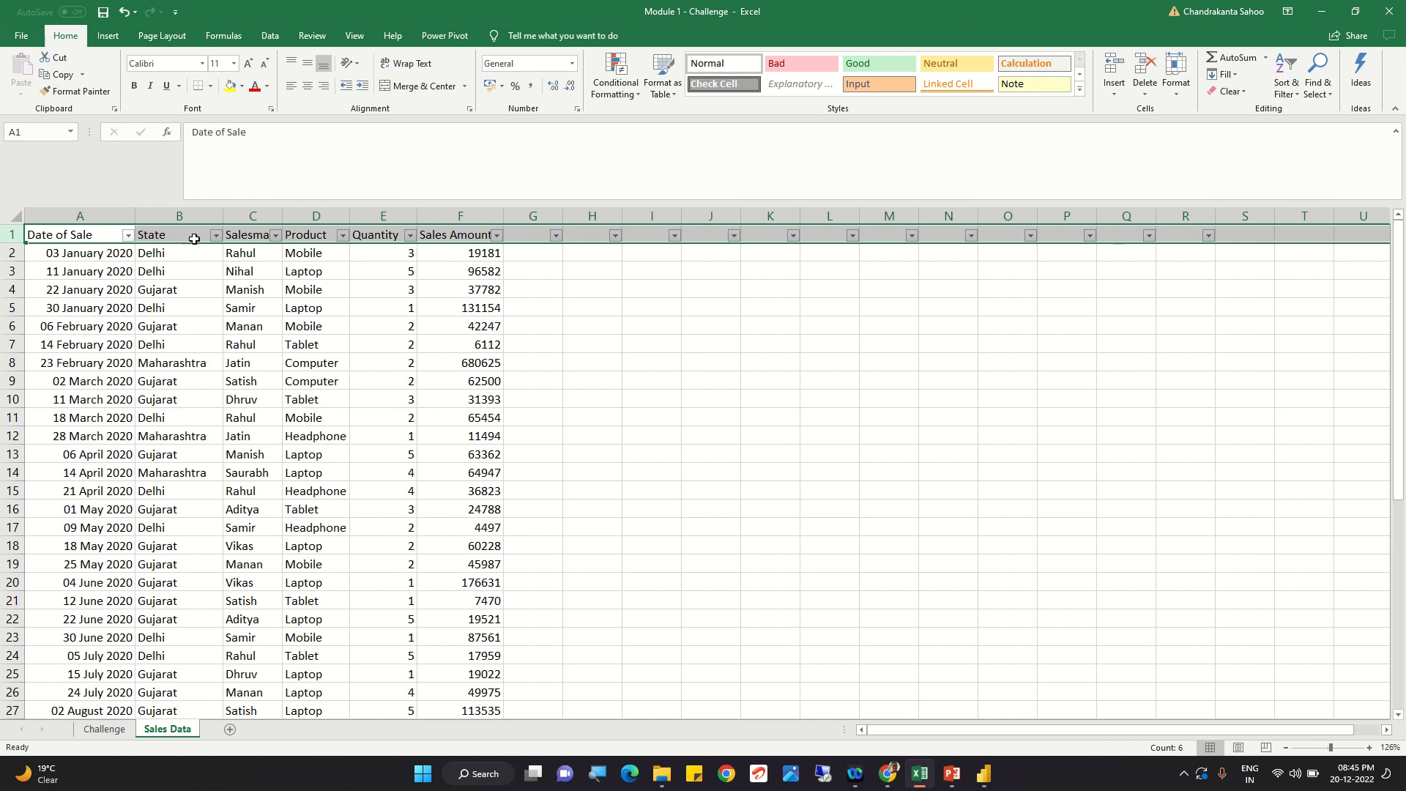
# Review the filter values of the State and Product columns in the Sales Data sheet without changing the filters.
pyautogui.click(216, 236)
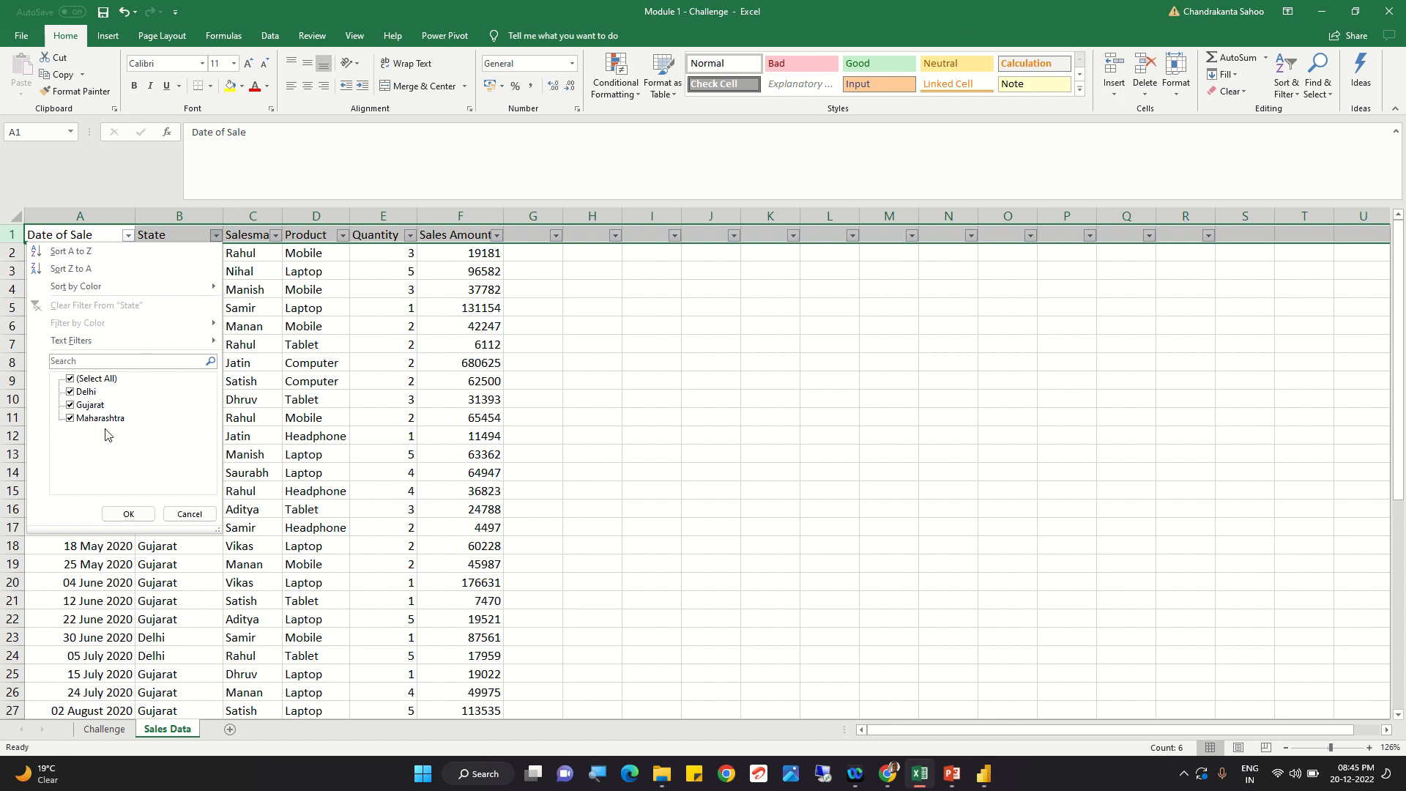
pyautogui.click(128, 513)
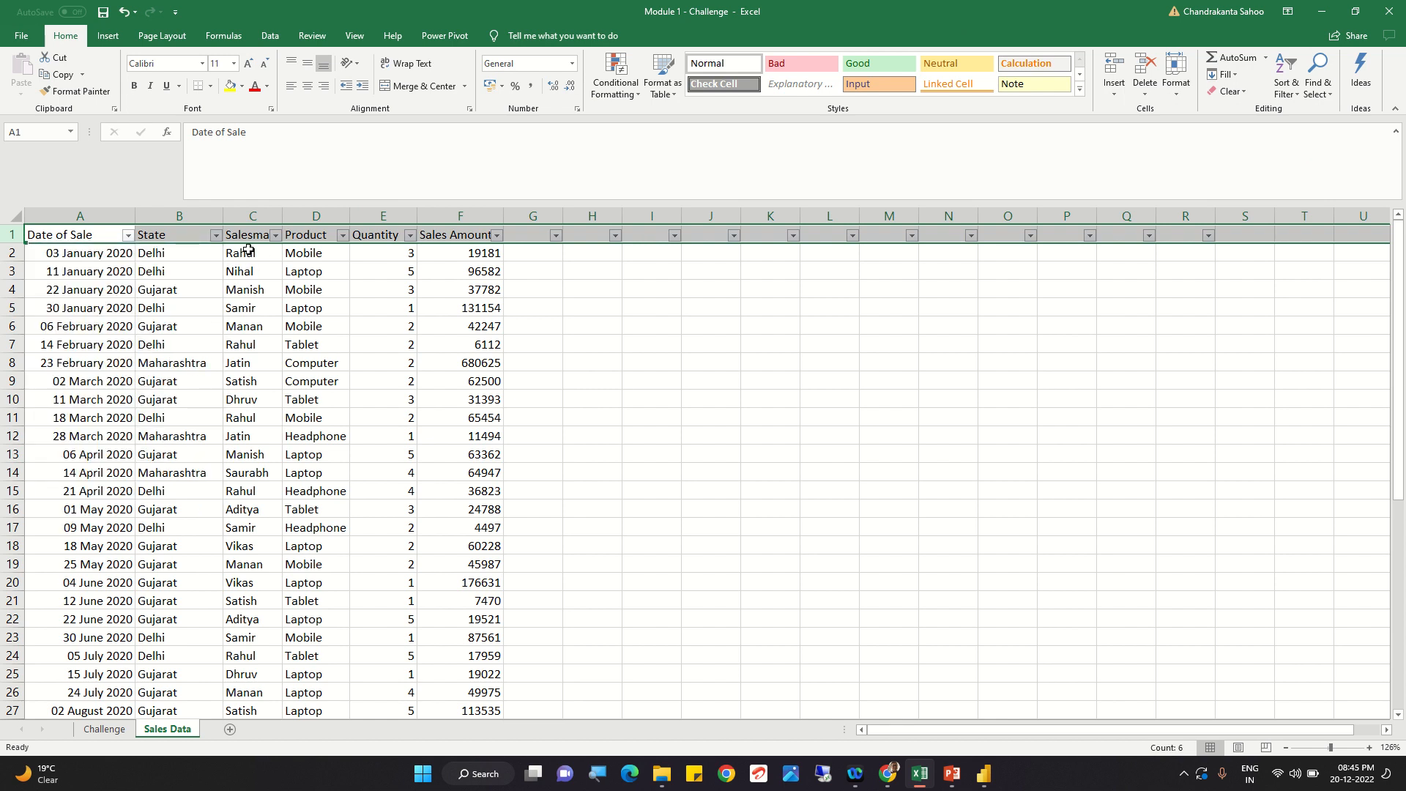
pyautogui.click(344, 236)
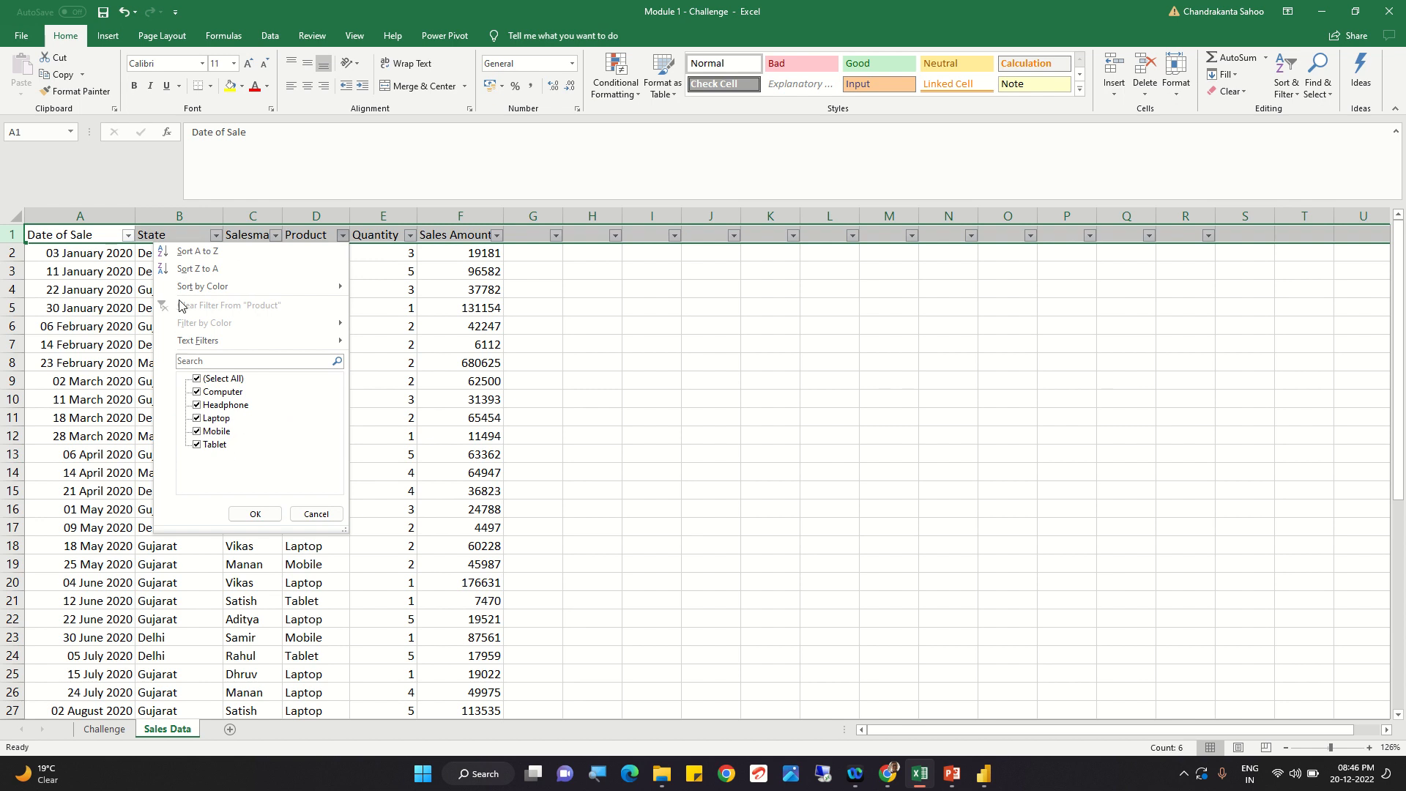
pyautogui.click(256, 514)
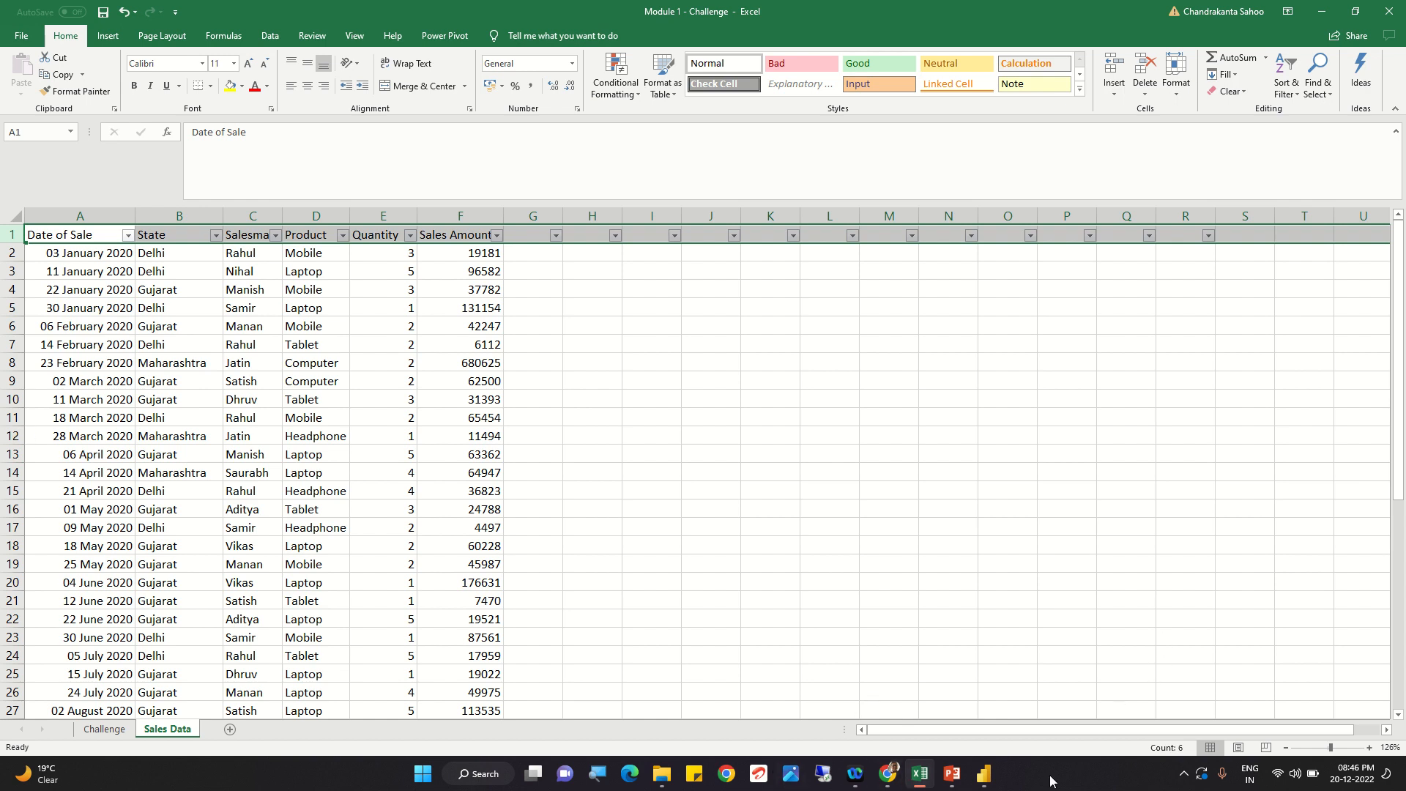
# Switch to Power BI Desktop and look through the full list of available data sources, closing it without connecting.
pyautogui.click(983, 774)
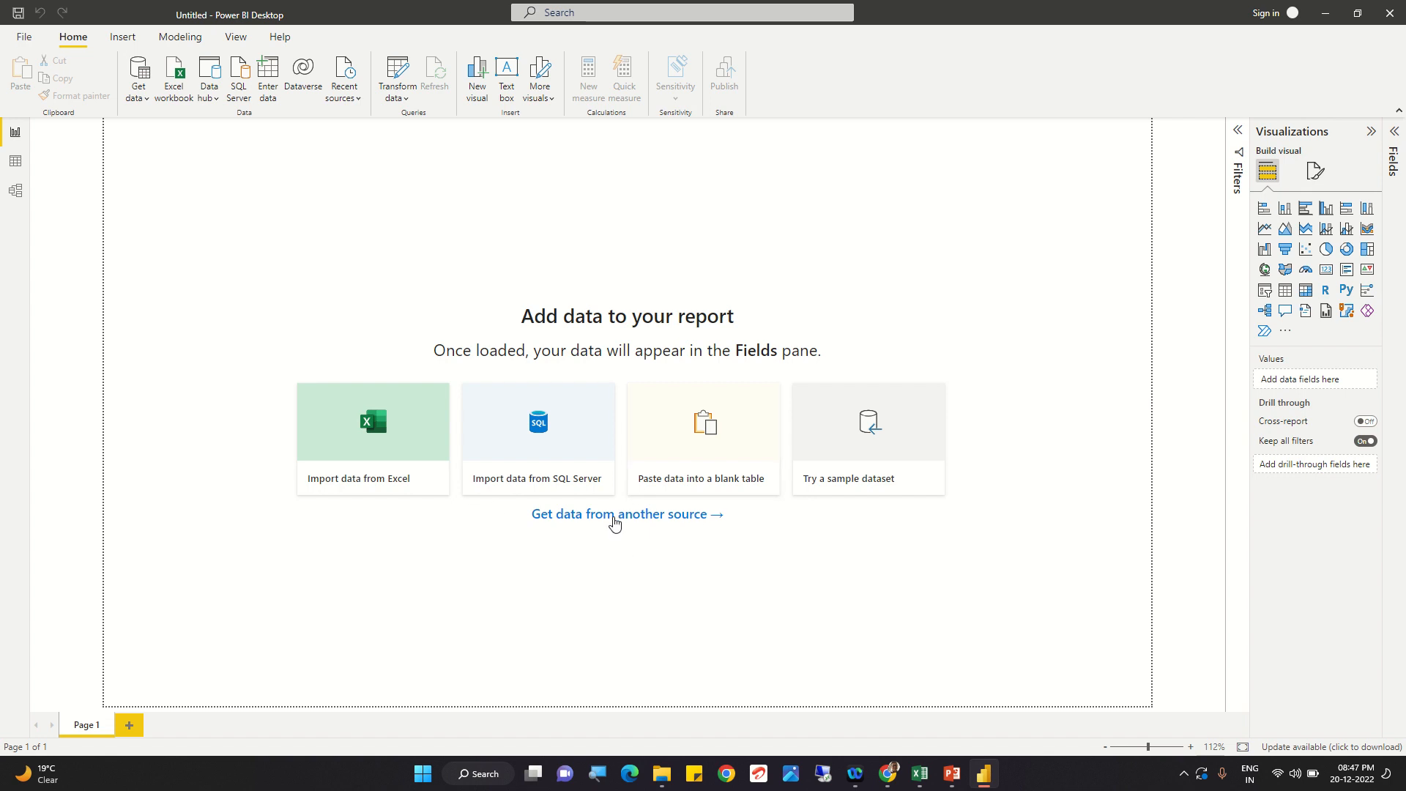
pyautogui.click(141, 100)
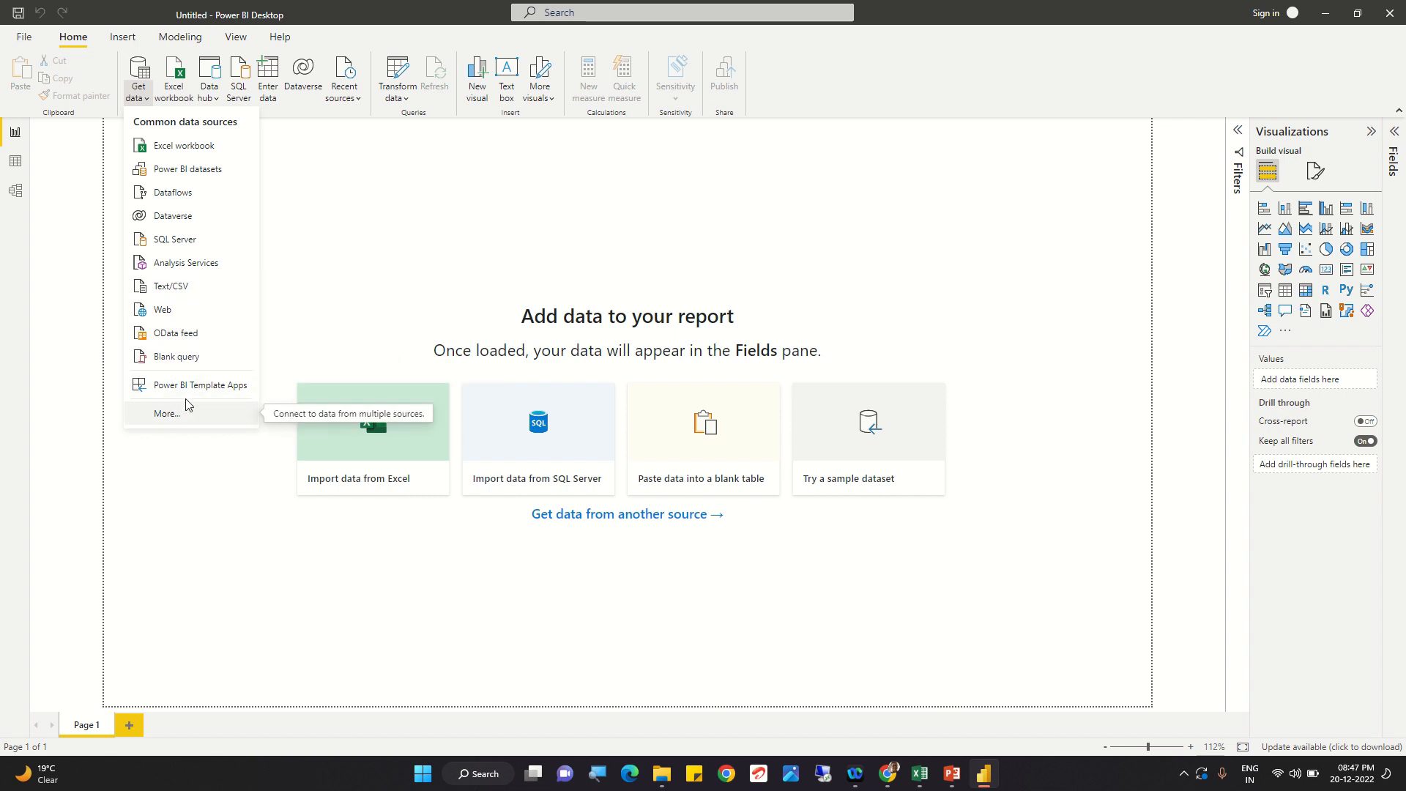
pyautogui.click(166, 413)
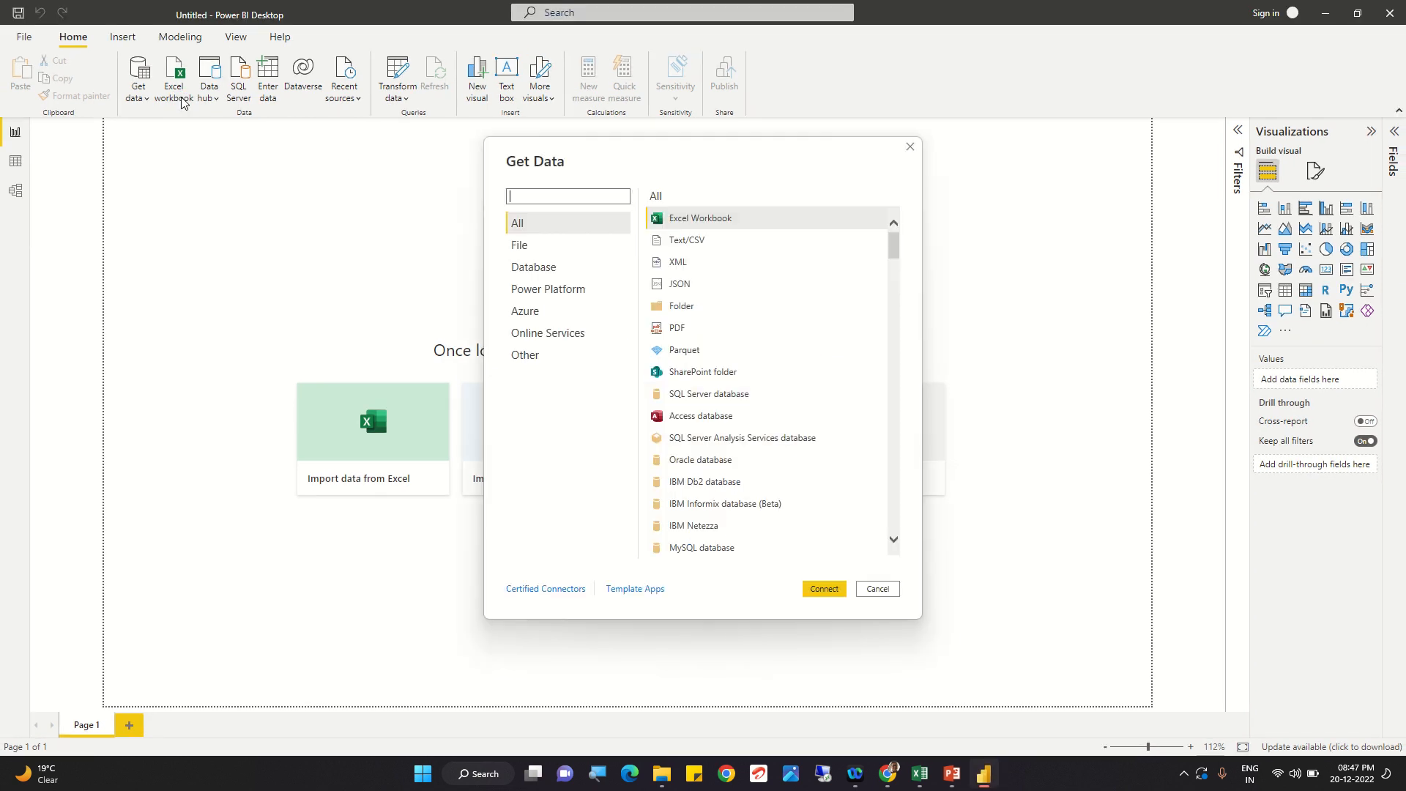
pyautogui.scroll(-3, 678, 276)
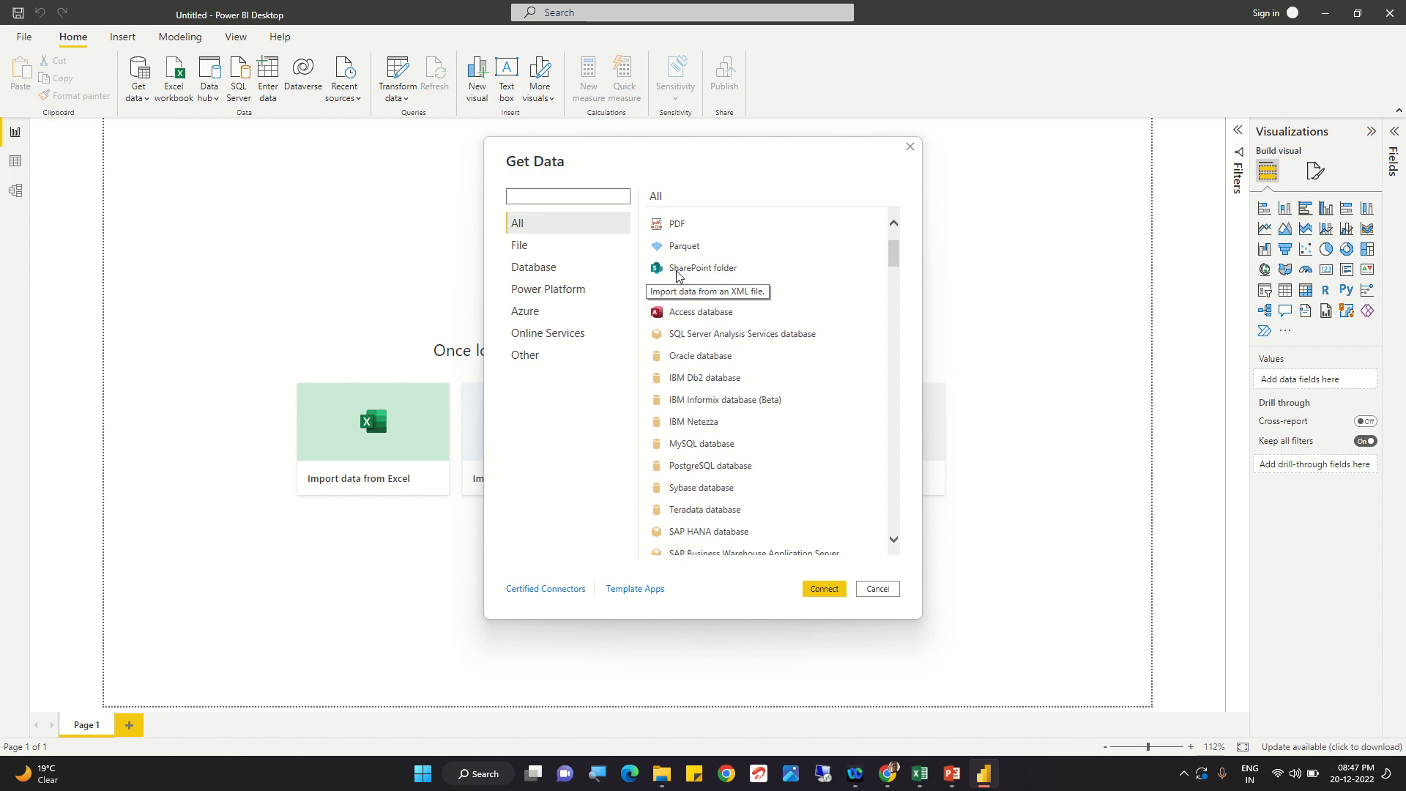
pyautogui.scroll(-1, 679, 276)
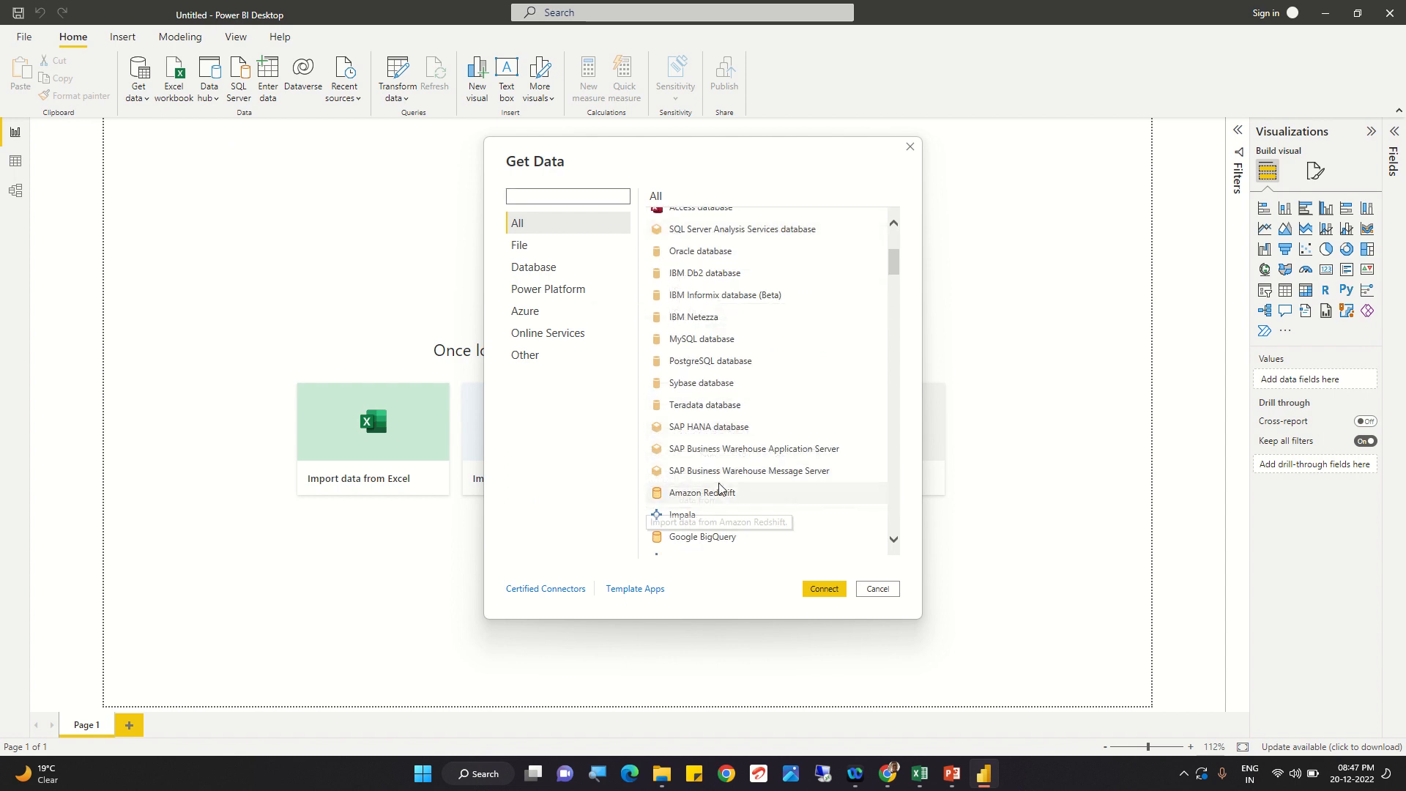
pyautogui.scroll(-1, 718, 484)
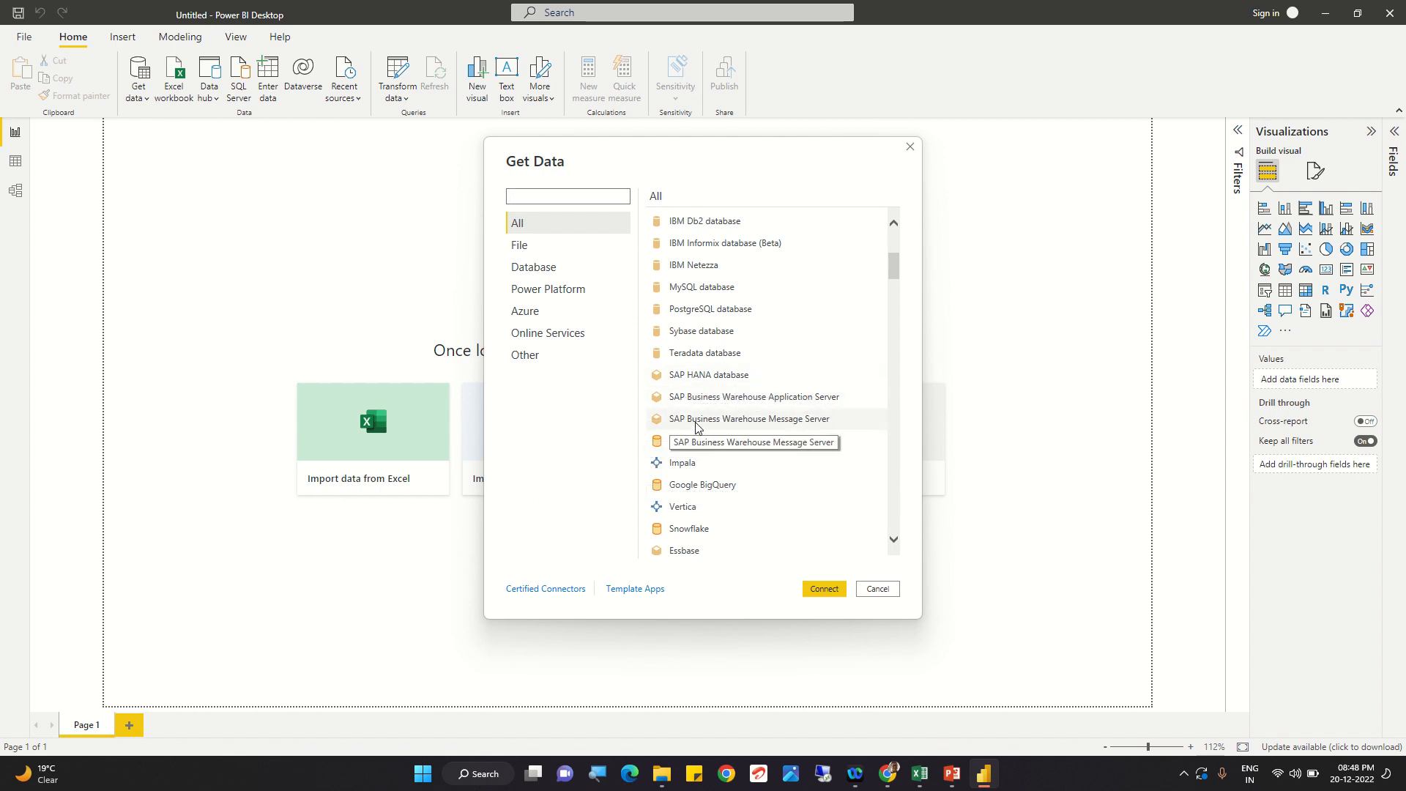
pyautogui.scroll(-1, 706, 421)
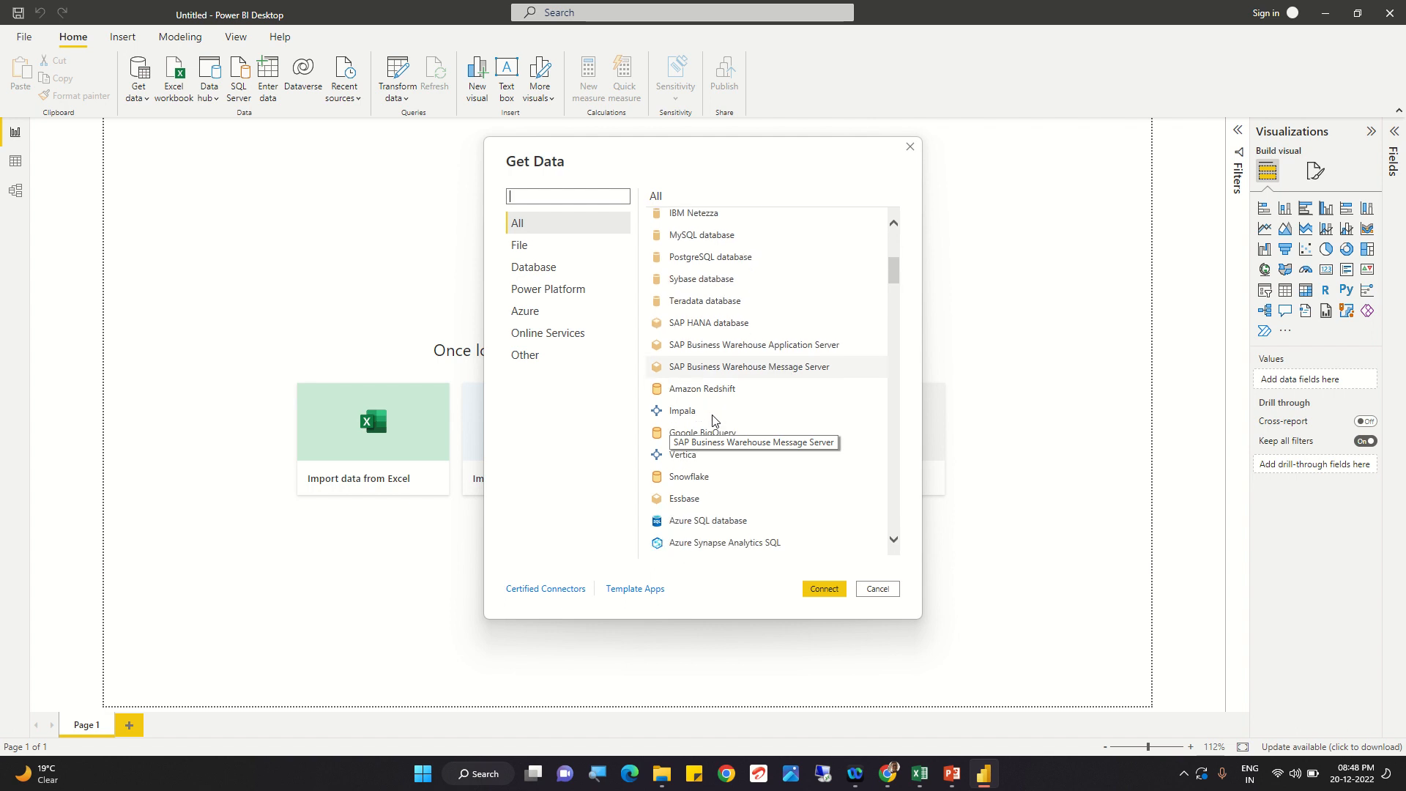
pyautogui.scroll(-1, 816, 369)
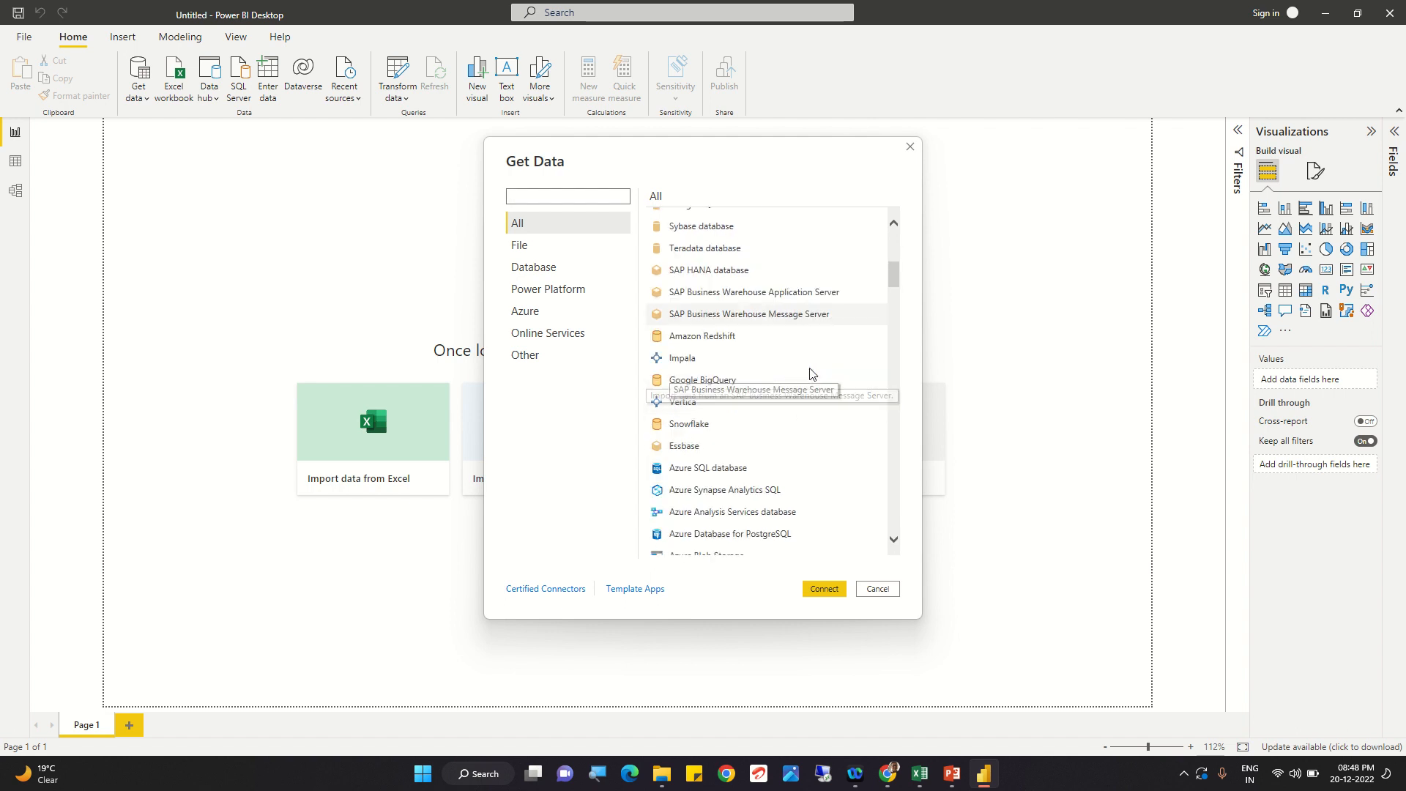
pyautogui.scroll(-1, 712, 376)
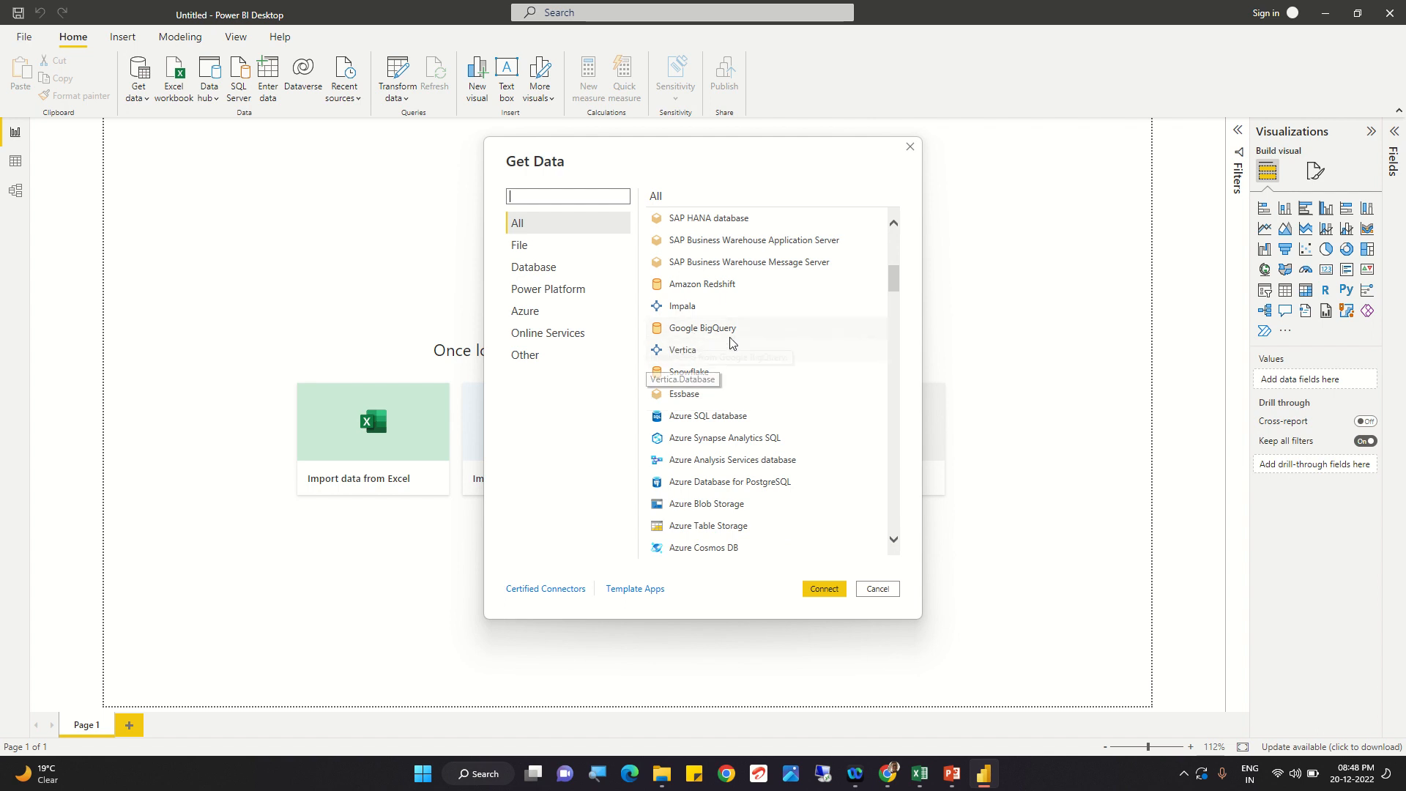
pyautogui.scroll(-1, 747, 342)
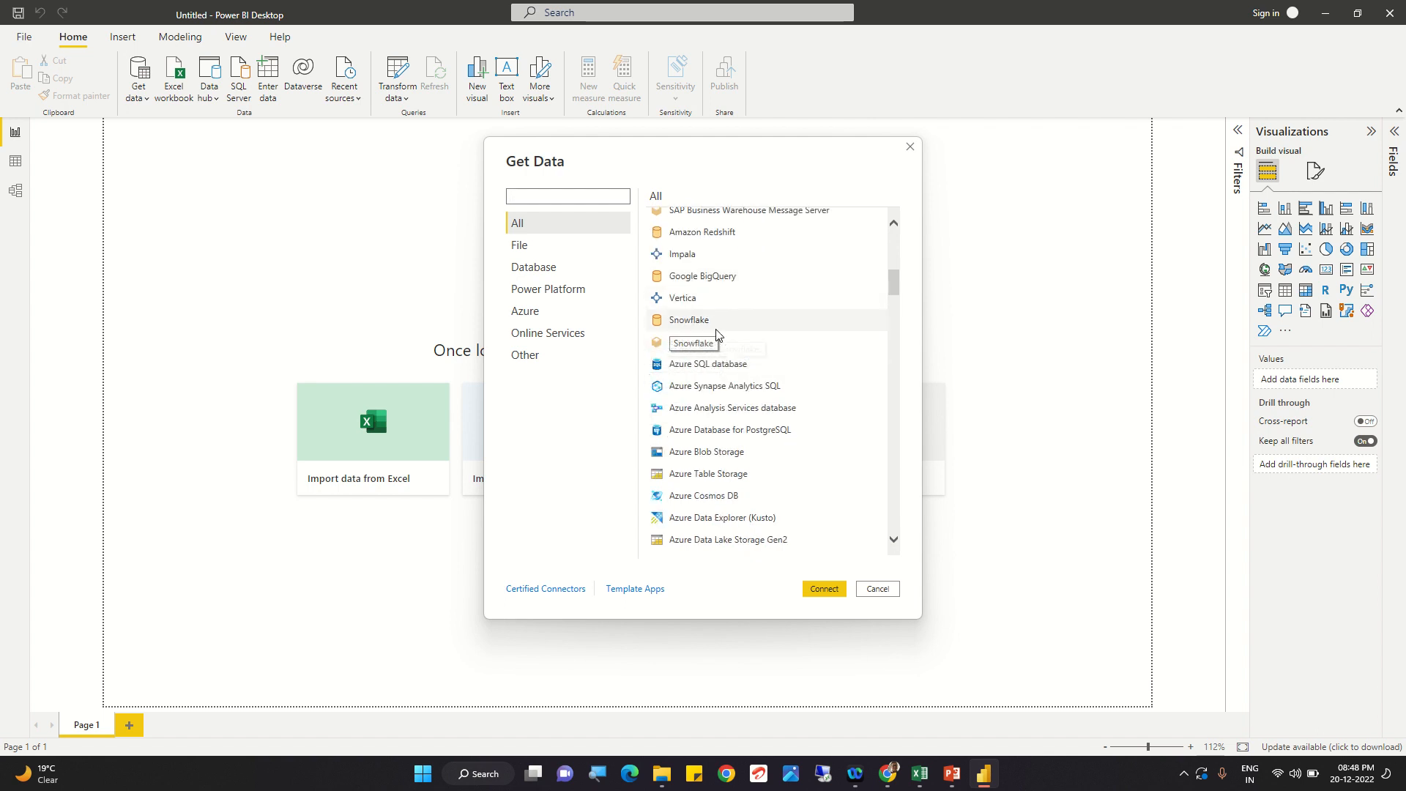
pyautogui.scroll(-1, 705, 356)
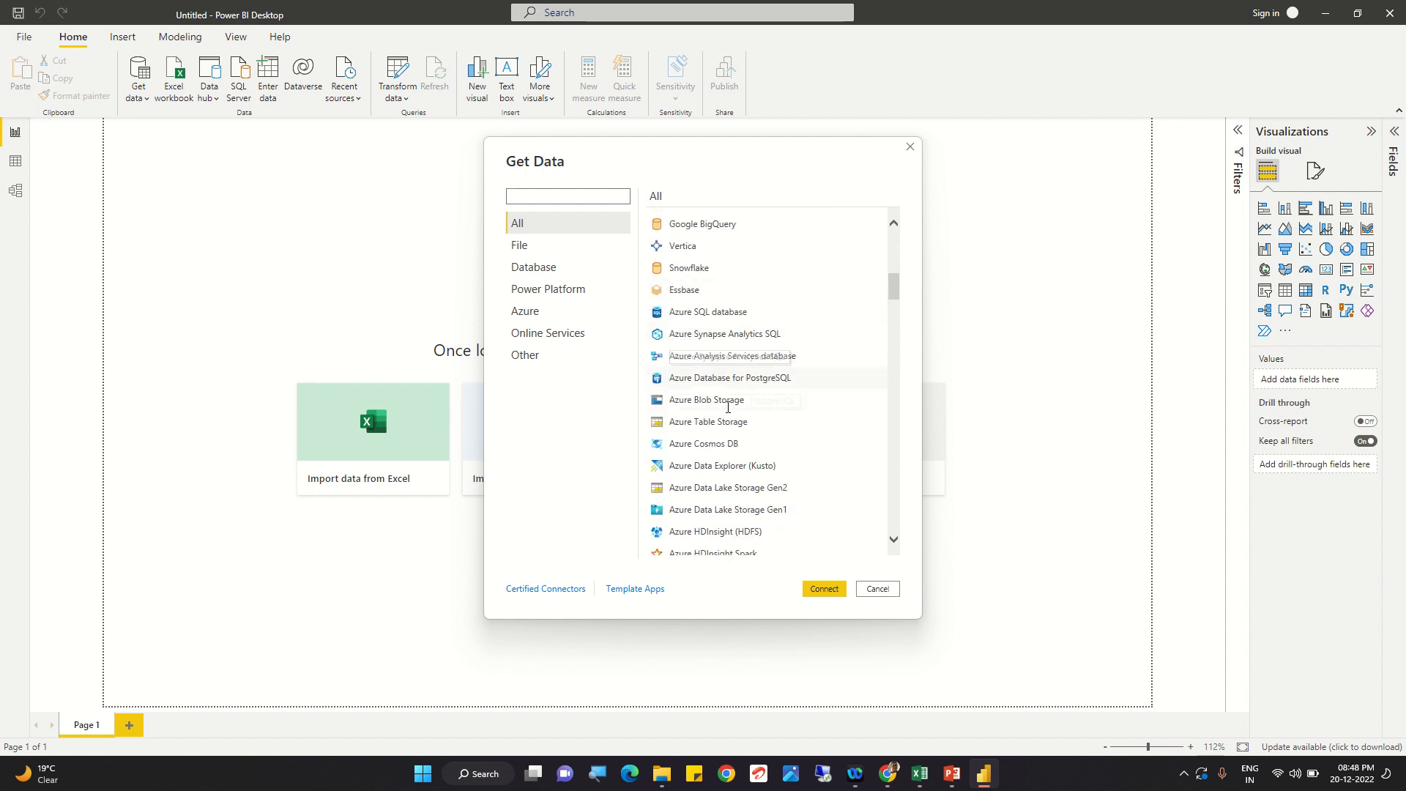
pyautogui.scroll(-3, 772, 499)
pyautogui.scroll(-6, 776, 498)
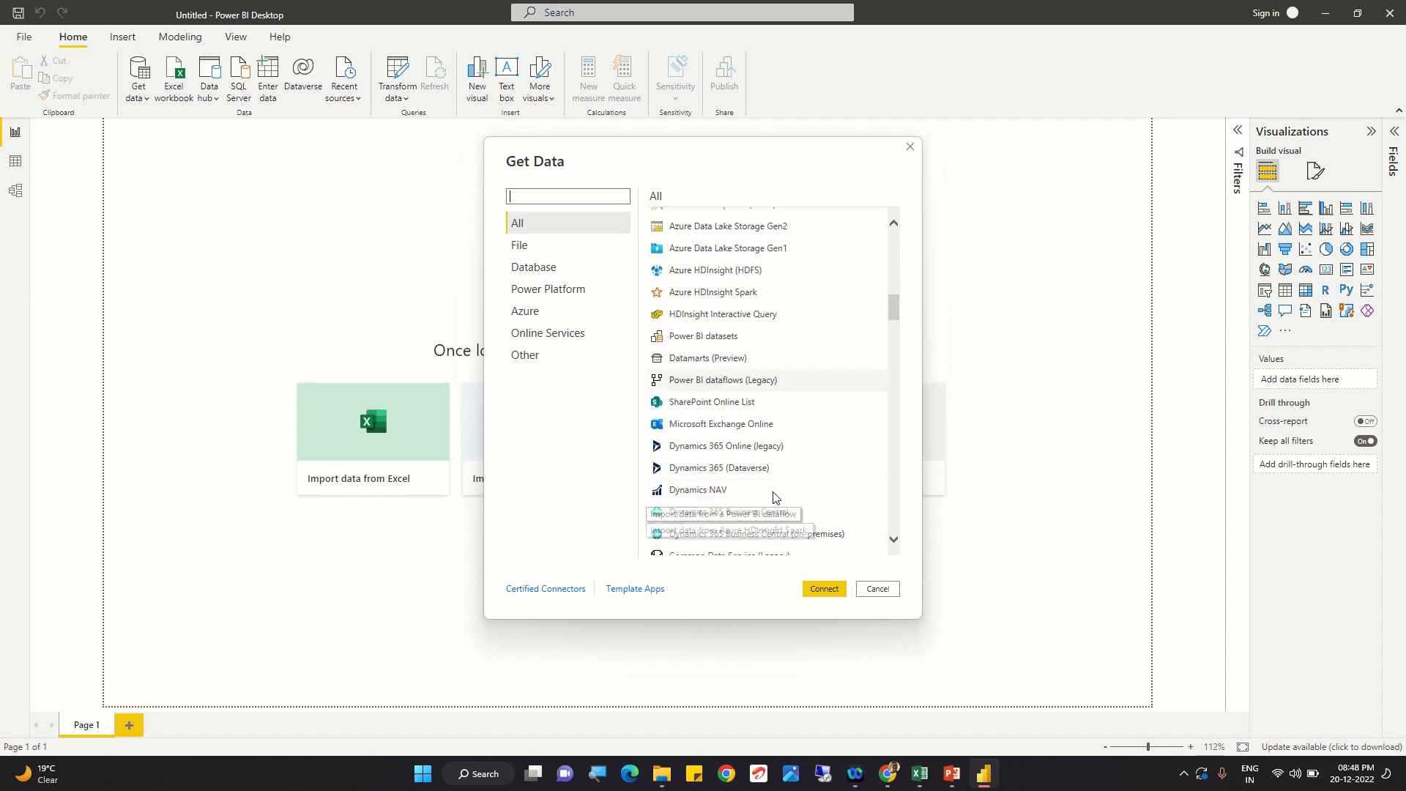
pyautogui.scroll(-4, 776, 493)
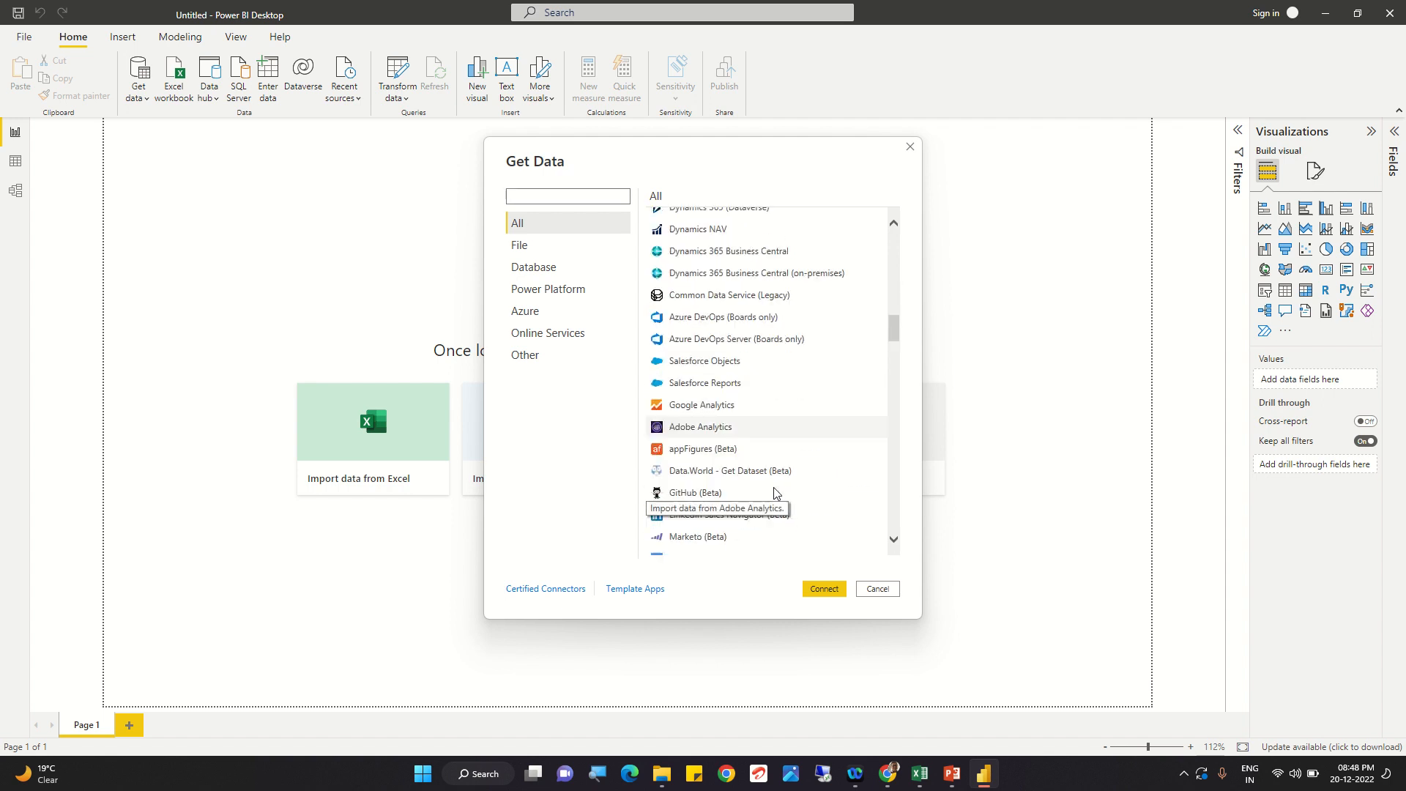
pyautogui.scroll(-3, 776, 493)
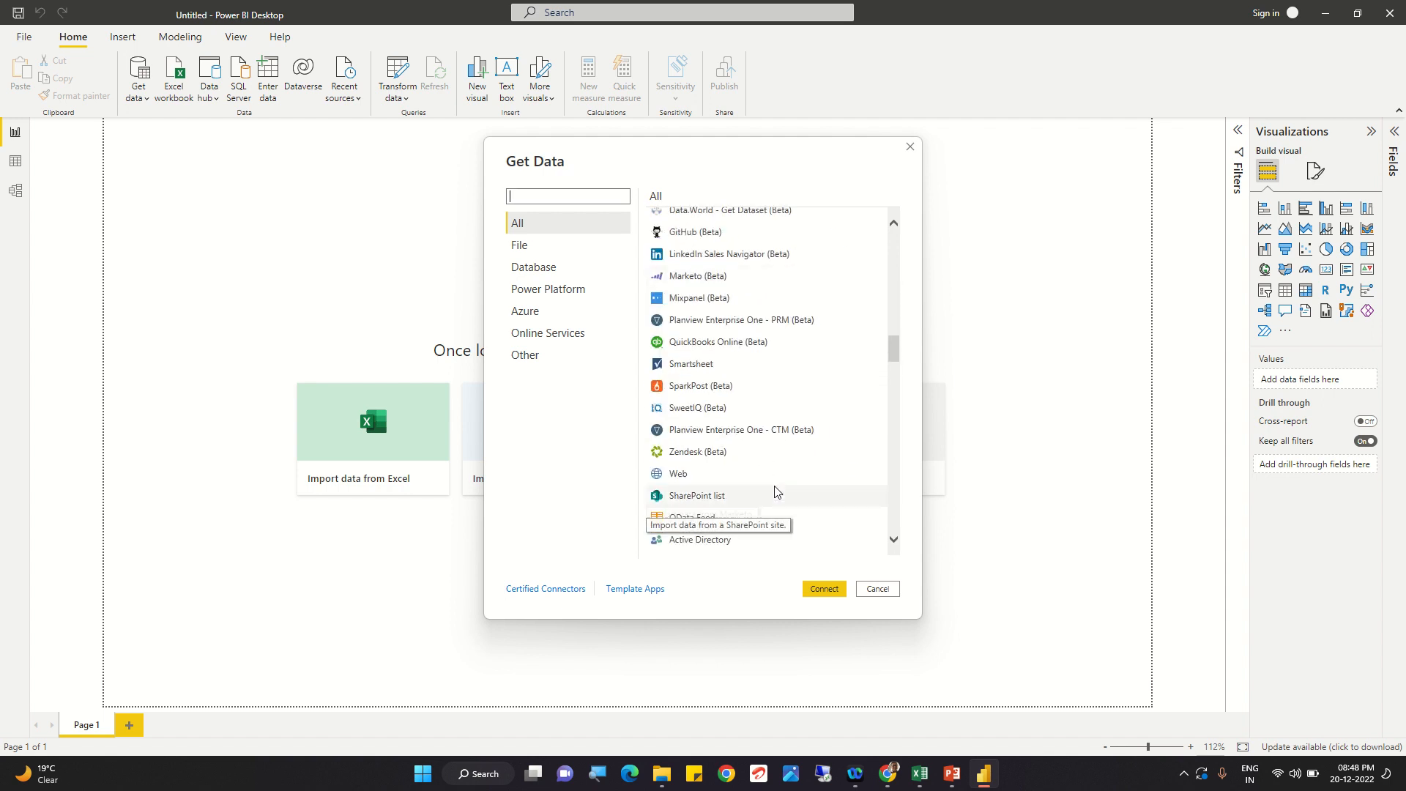
pyautogui.scroll(-6, 777, 489)
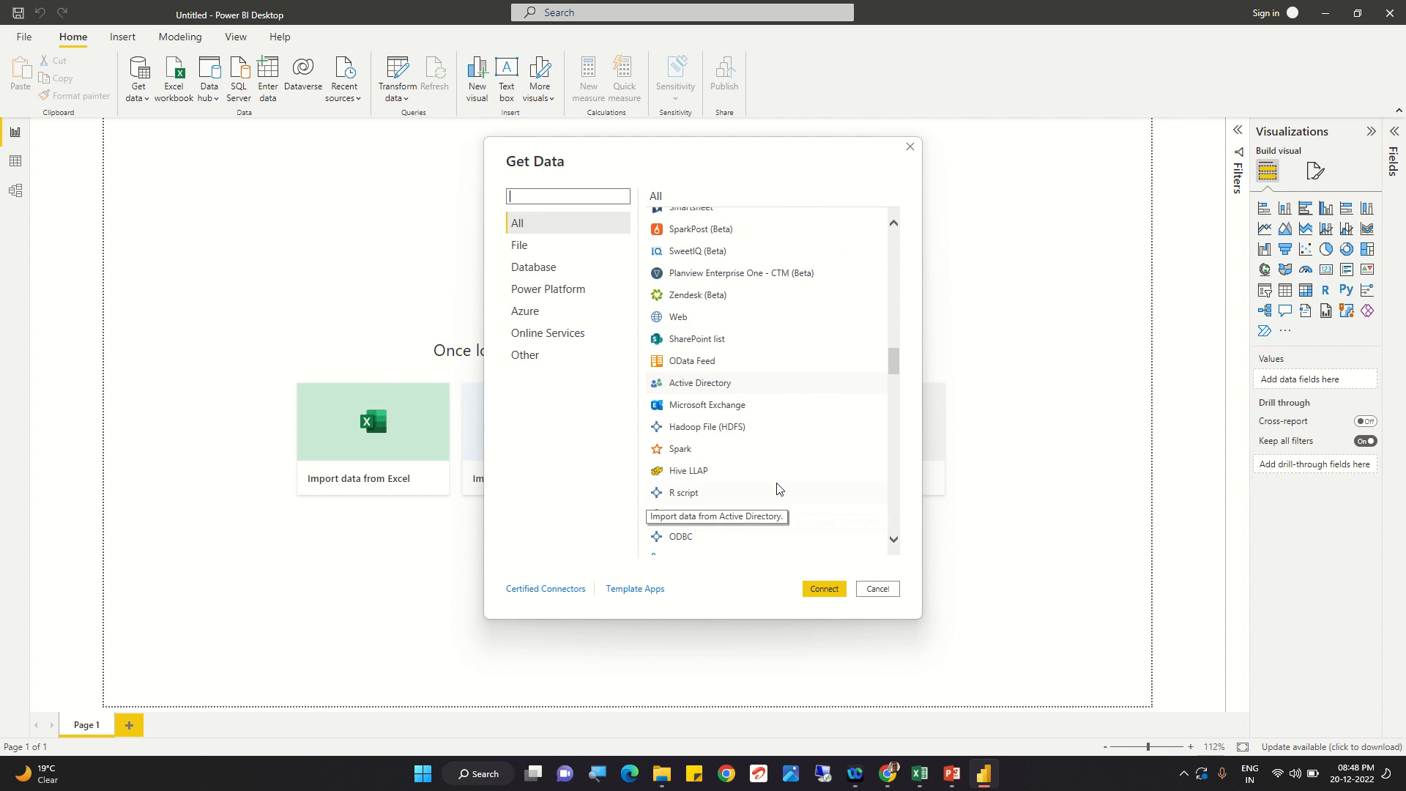
pyautogui.scroll(-12, 780, 485)
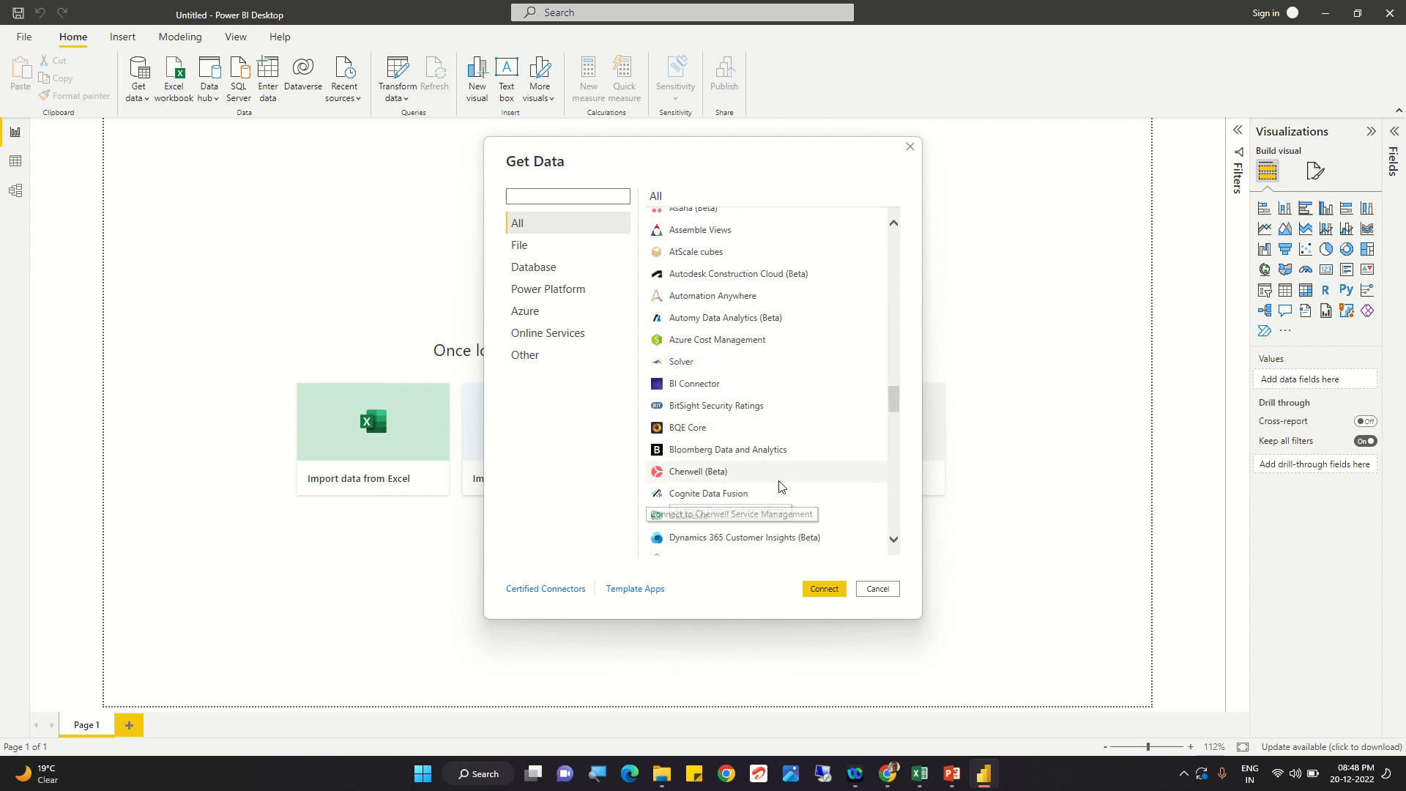
pyautogui.scroll(-10, 785, 484)
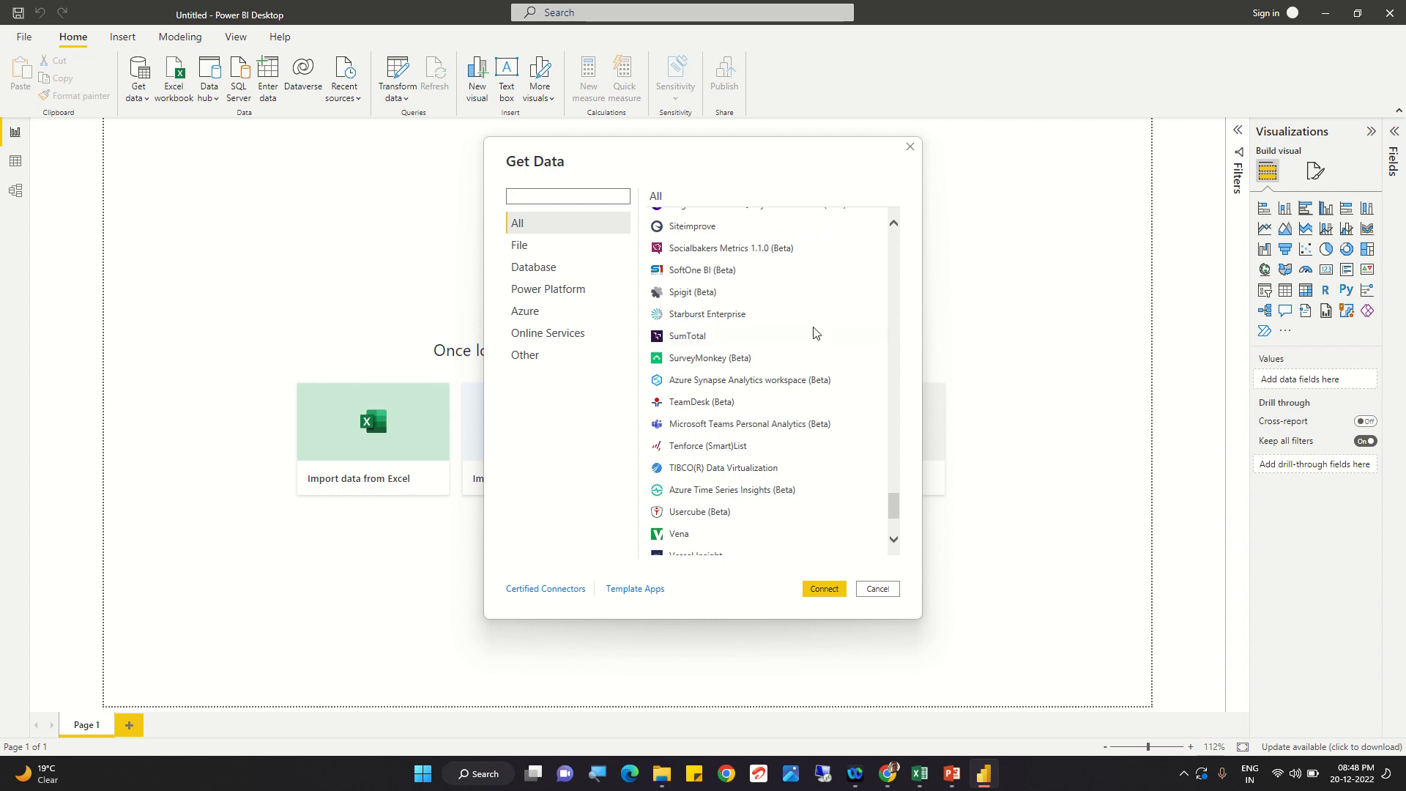
pyautogui.click(910, 149)
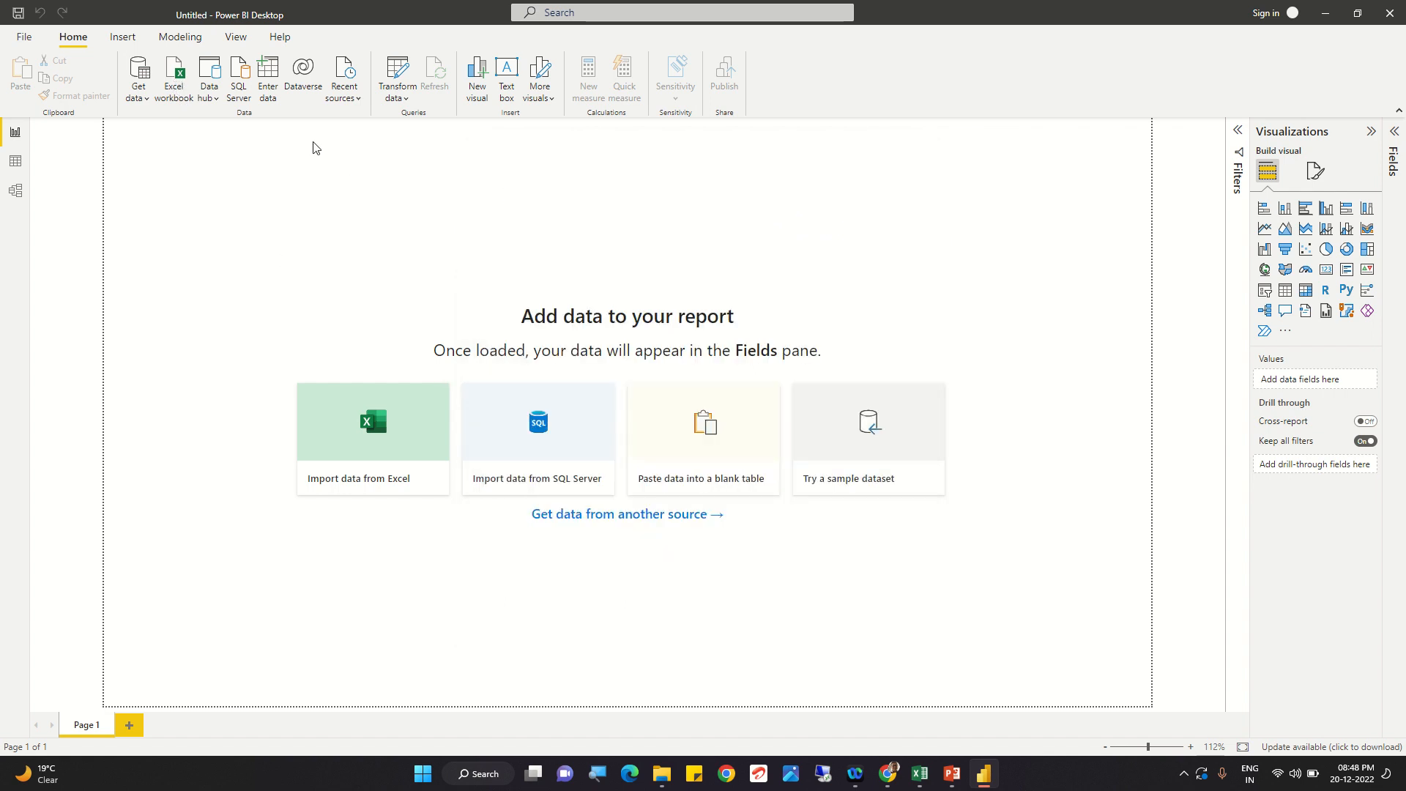
# Import the Sales Data sheet from the Module 1 - Challenge Excel workbook, checking its preview columns before loading.
pyautogui.click(176, 86)
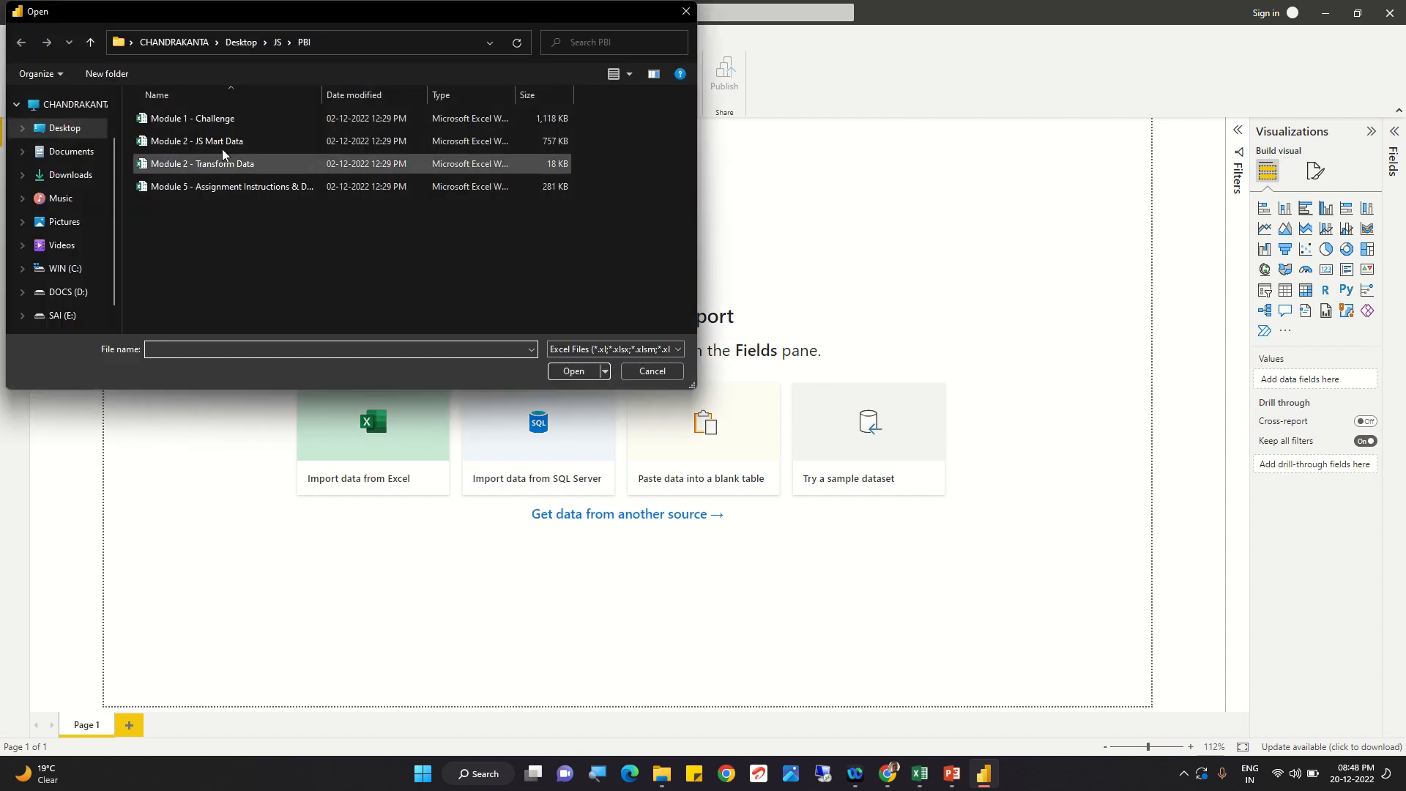
pyautogui.click(200, 117)
pyautogui.click(578, 370)
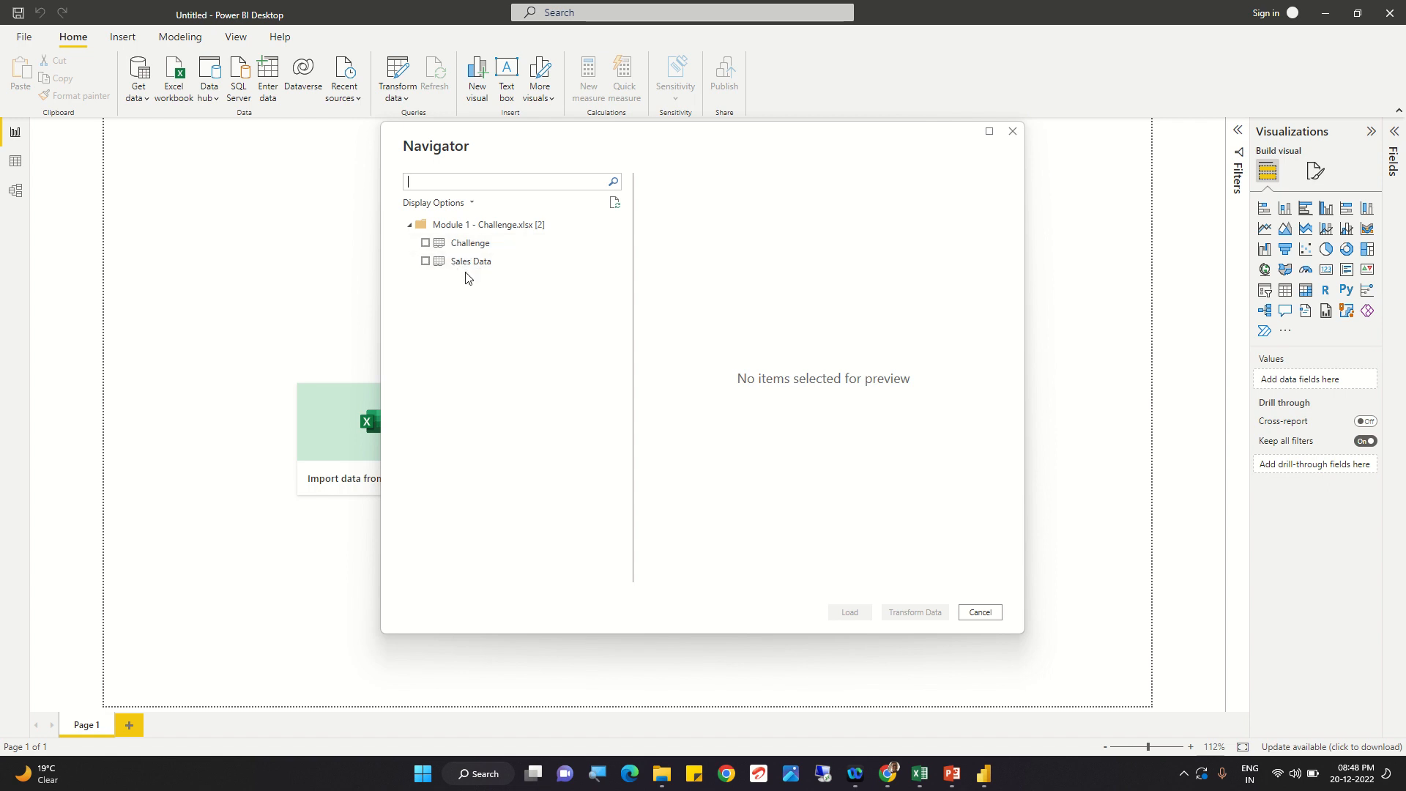
pyautogui.click(426, 261)
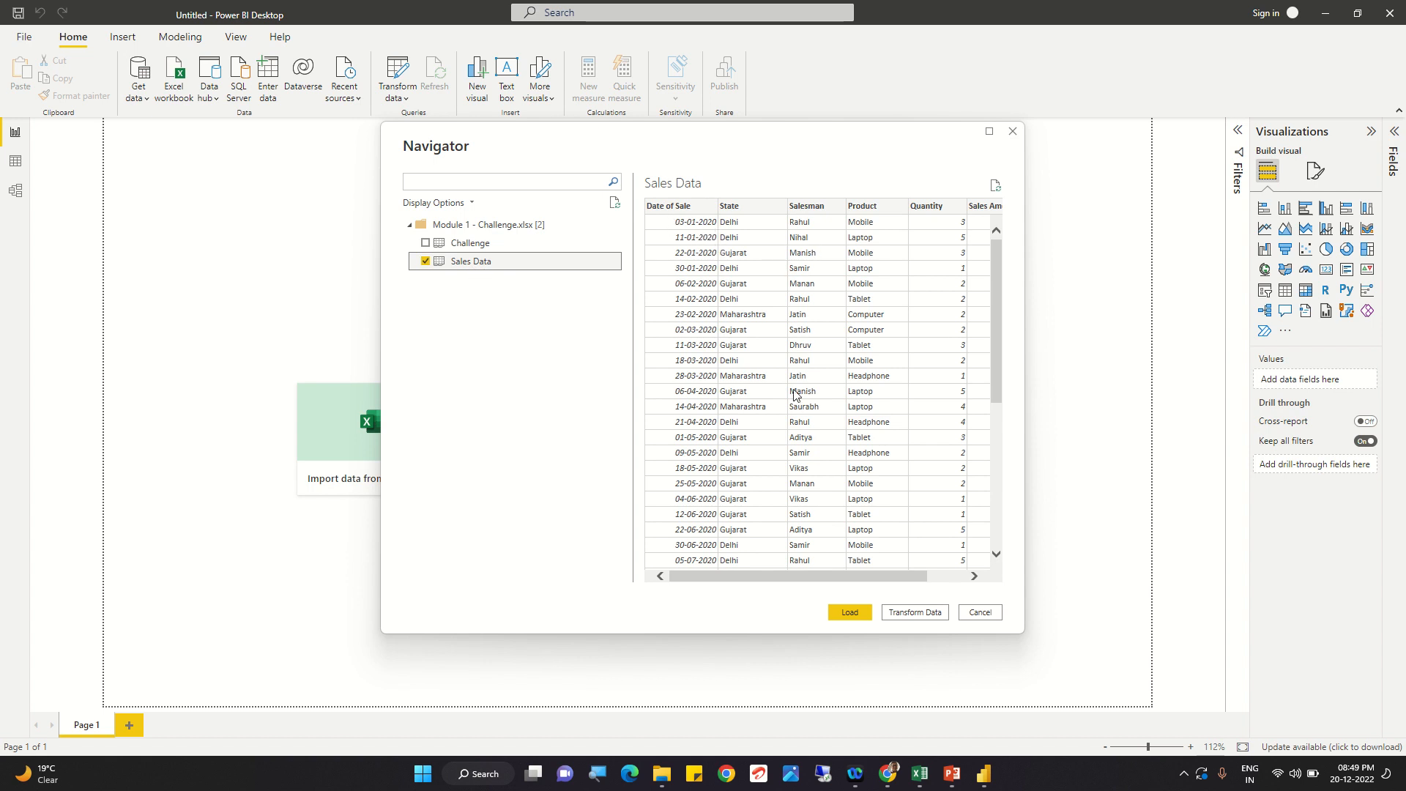
pyautogui.moveTo(791, 576)
pyautogui.mouseDown()
pyautogui.moveTo(856, 574)
pyautogui.moveTo(789, 575)
pyautogui.mouseUp()
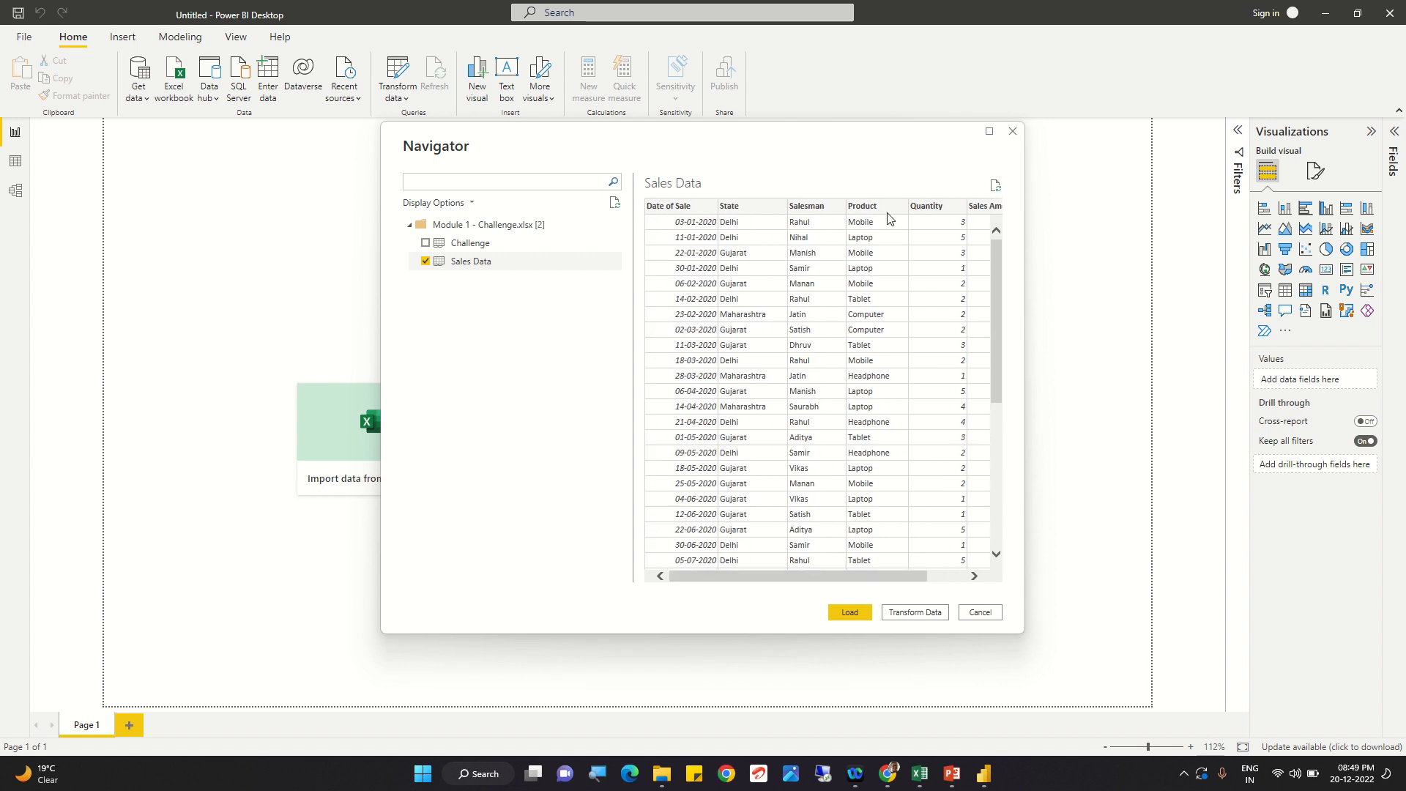
pyautogui.moveTo(805, 577); pyautogui.dragTo(846, 568)
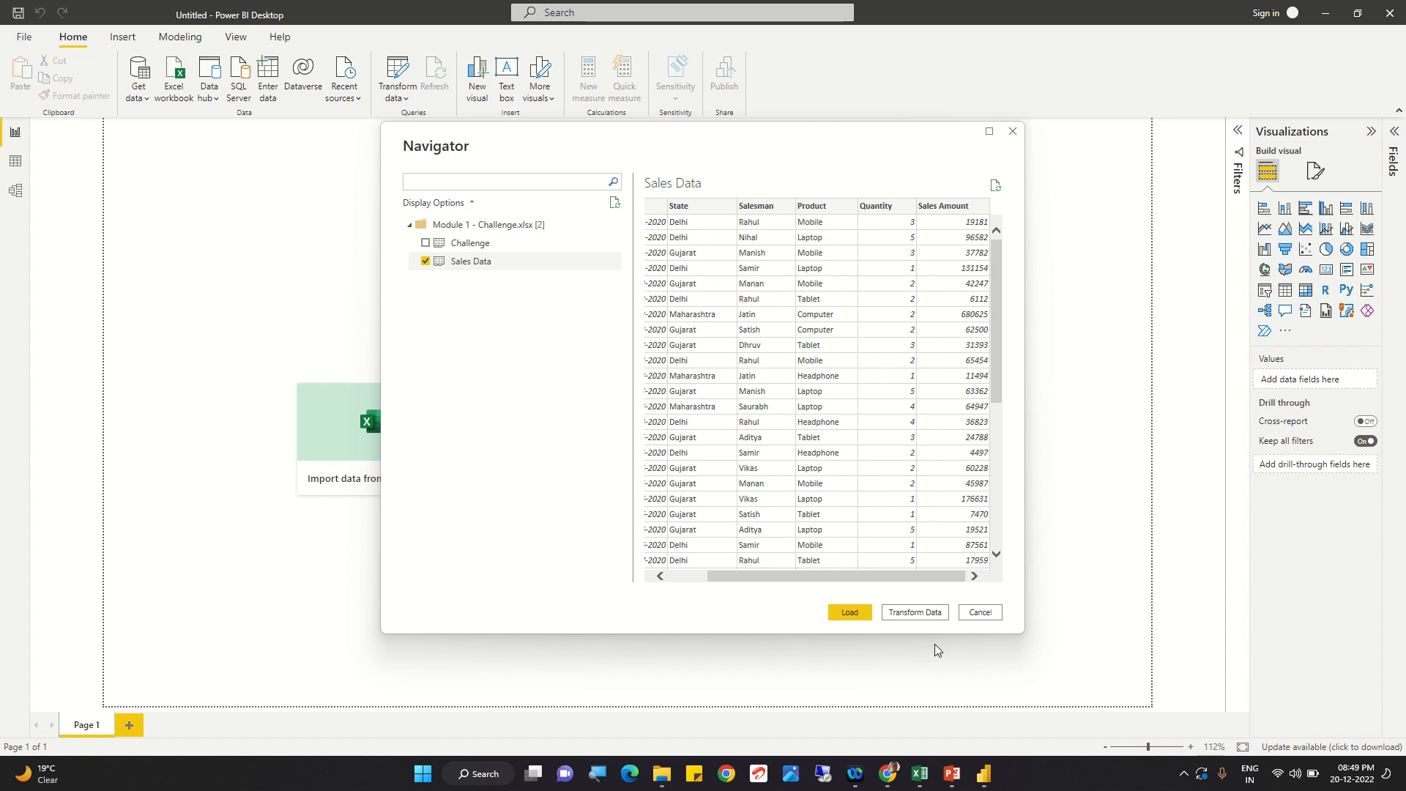
pyautogui.click(850, 612)
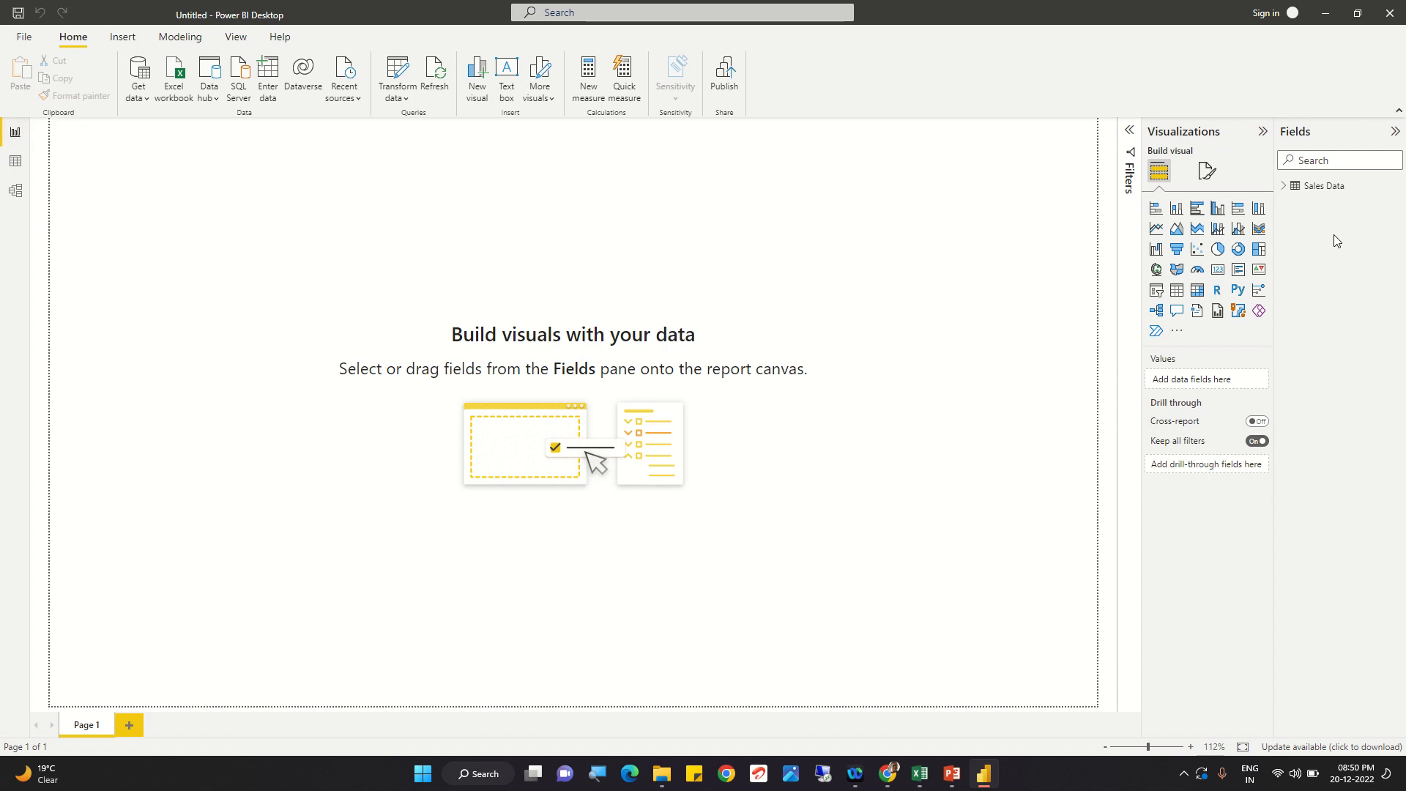
# Place an empty stacked column chart on the report page, expand the Sales Data fields, and delete the chart.
pyautogui.click(1176, 210)
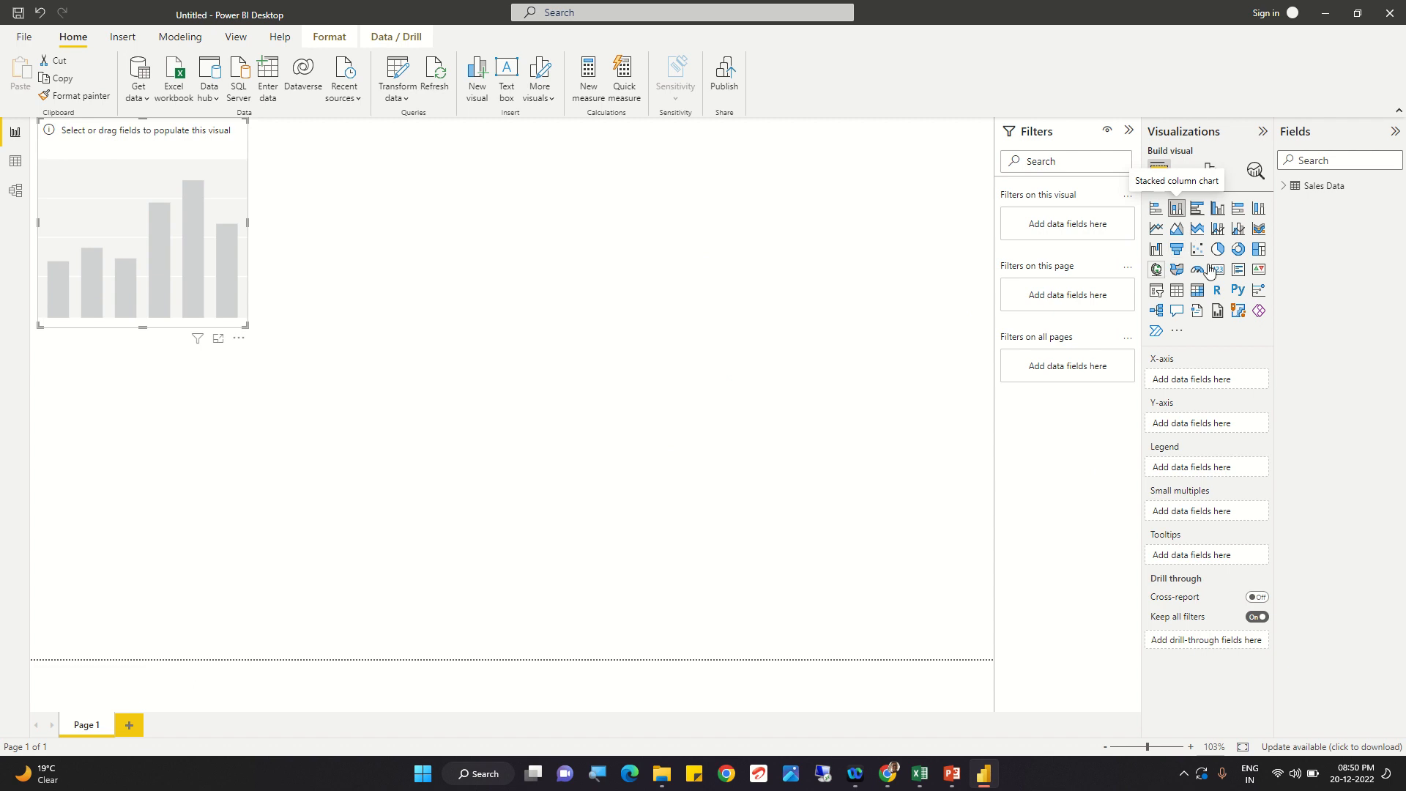
pyautogui.click(1287, 186)
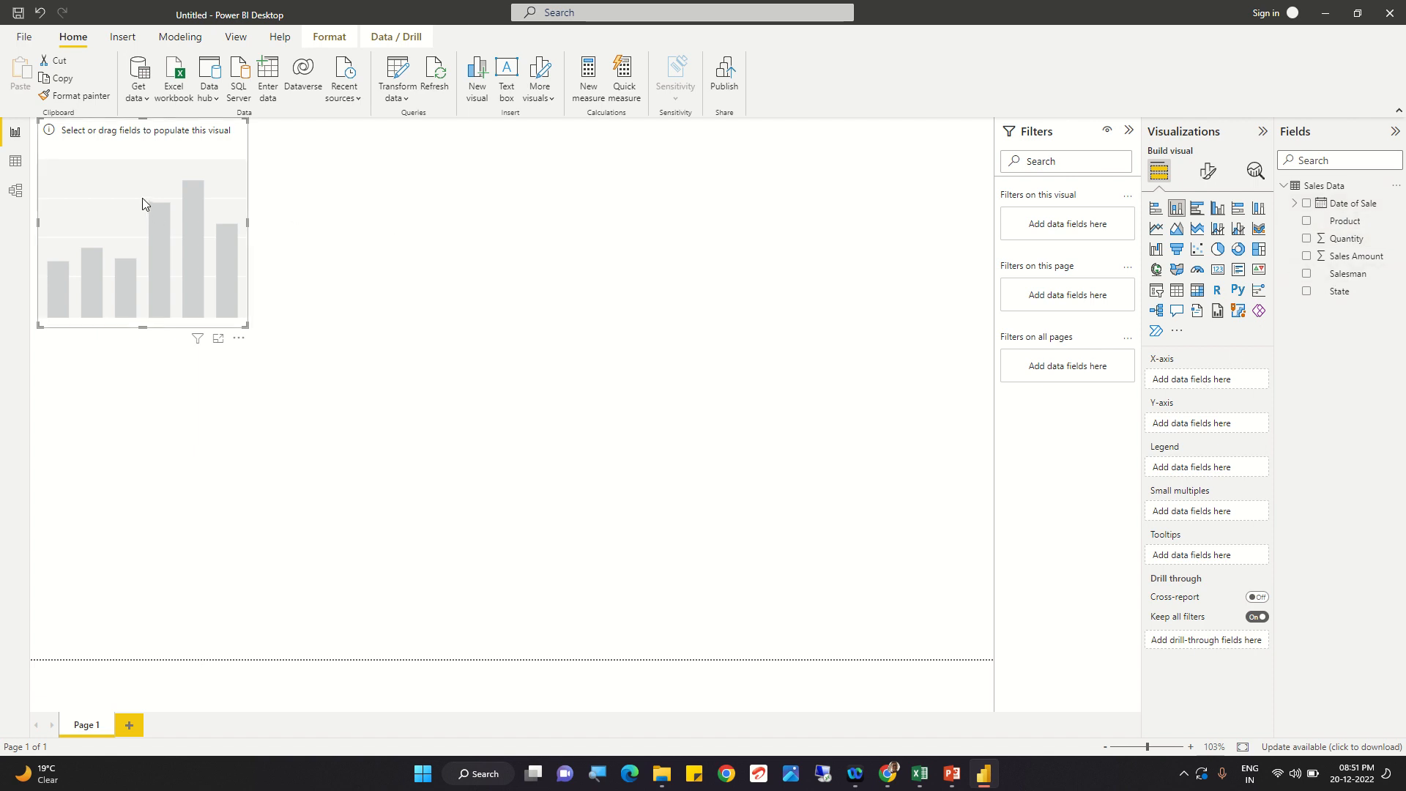
pyautogui.press('Delete')
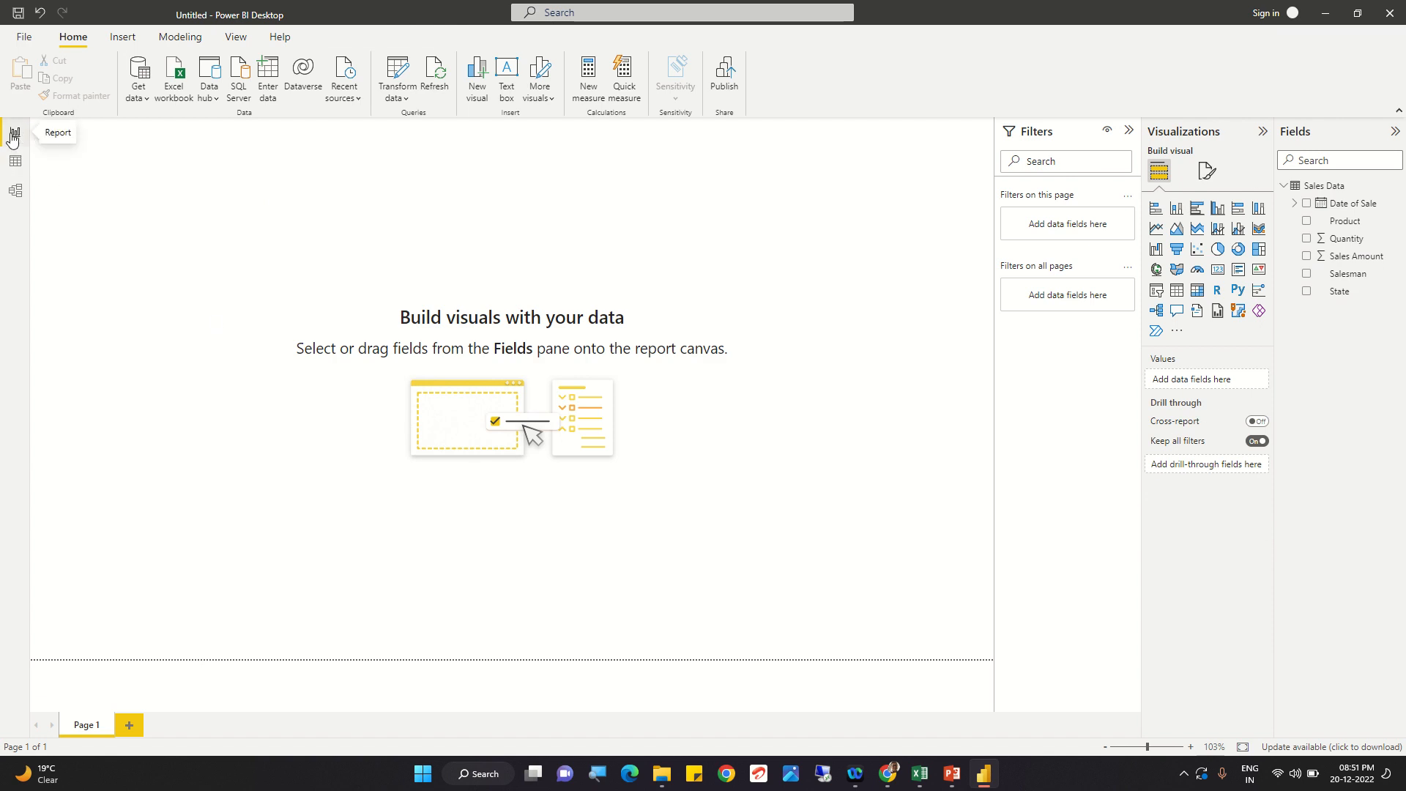
# Examine the loaded Sales Data table in the Data view and its table card in the Model view.
pyautogui.click(15, 161)
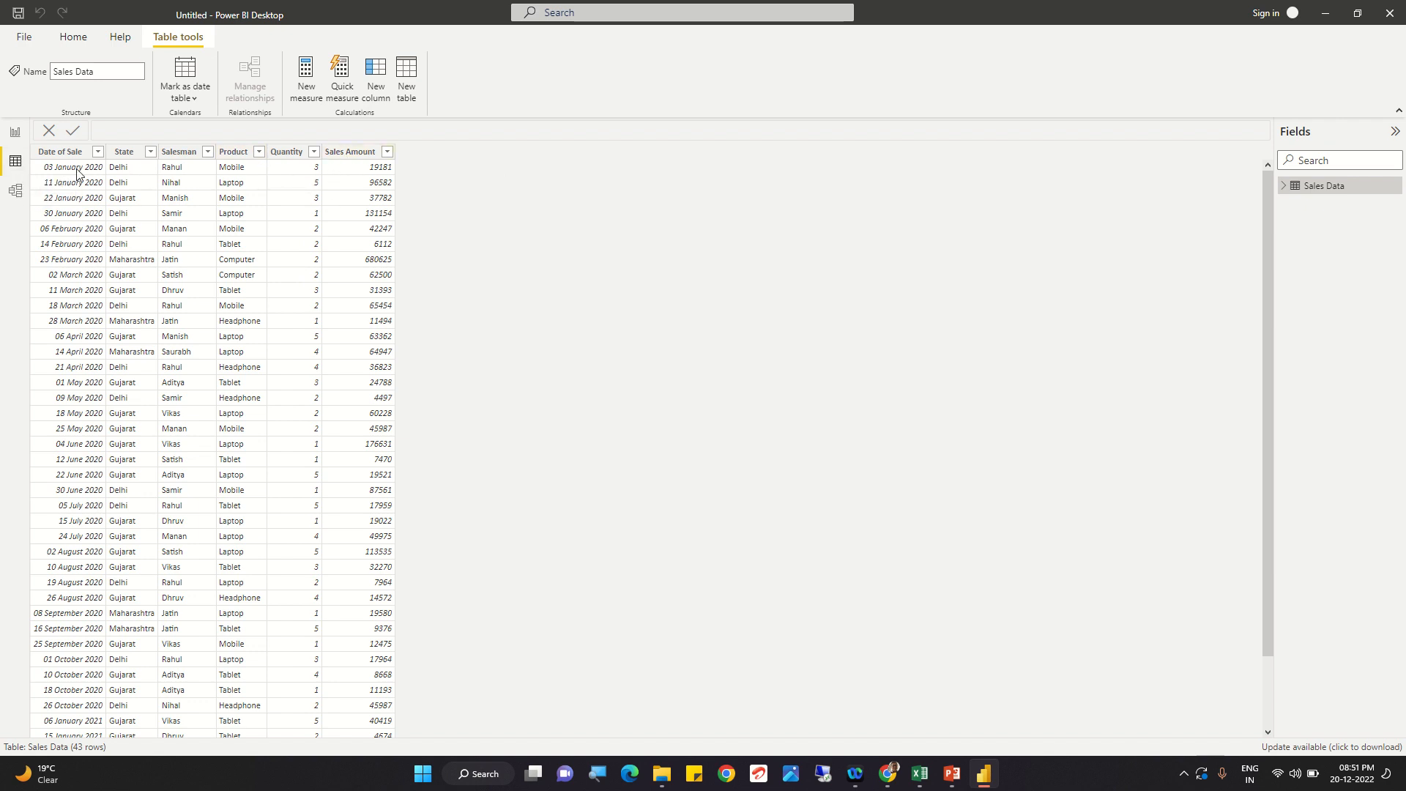
pyautogui.click(14, 132)
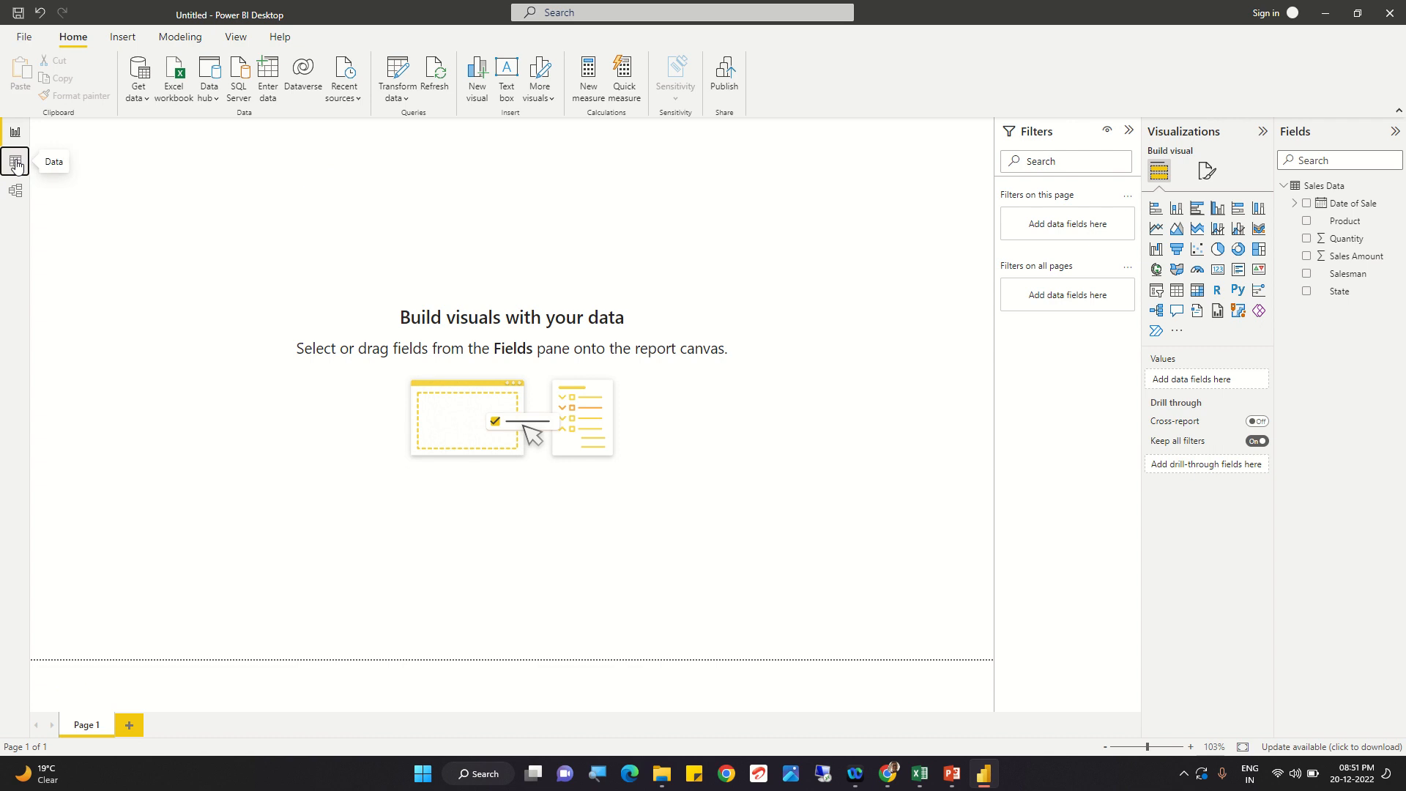
pyautogui.click(16, 164)
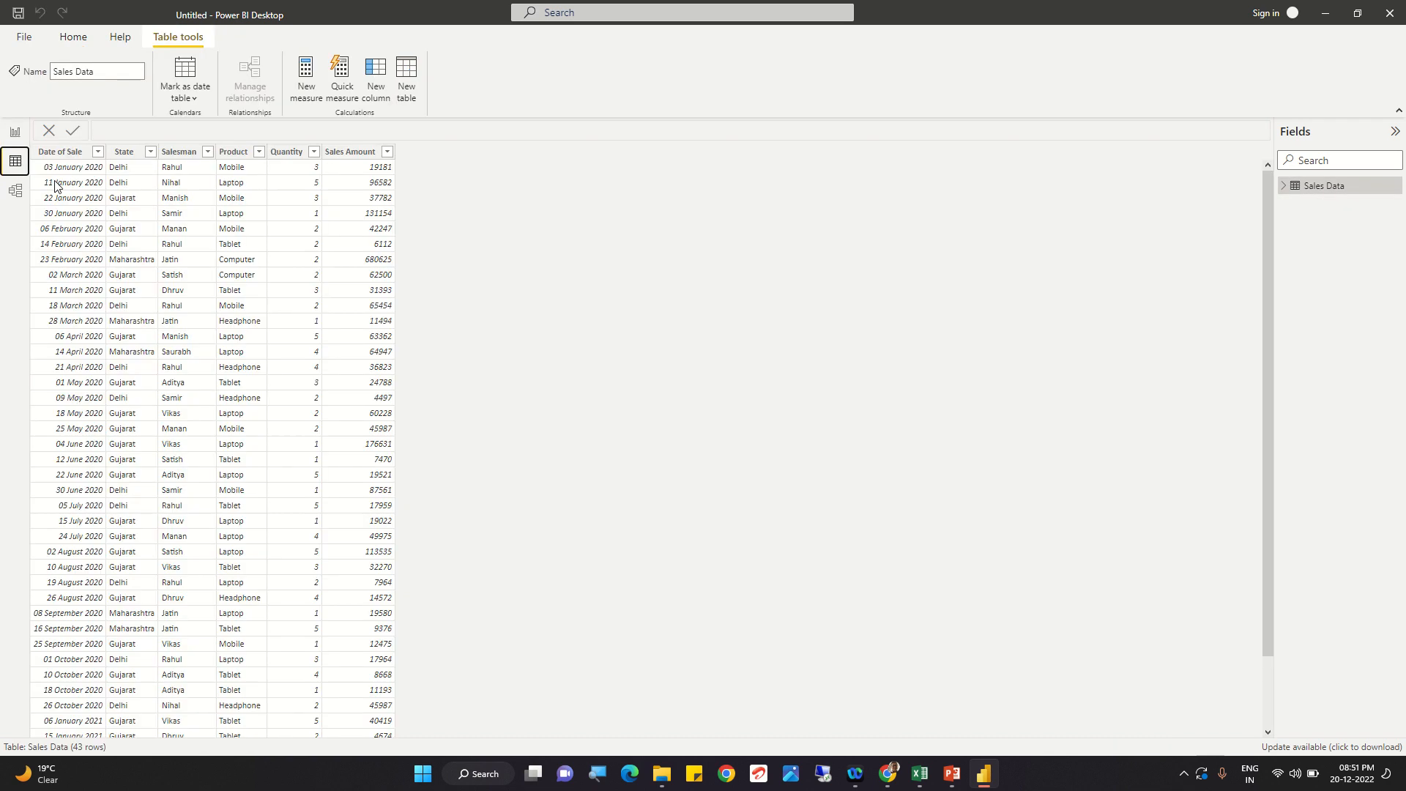
pyautogui.click(18, 196)
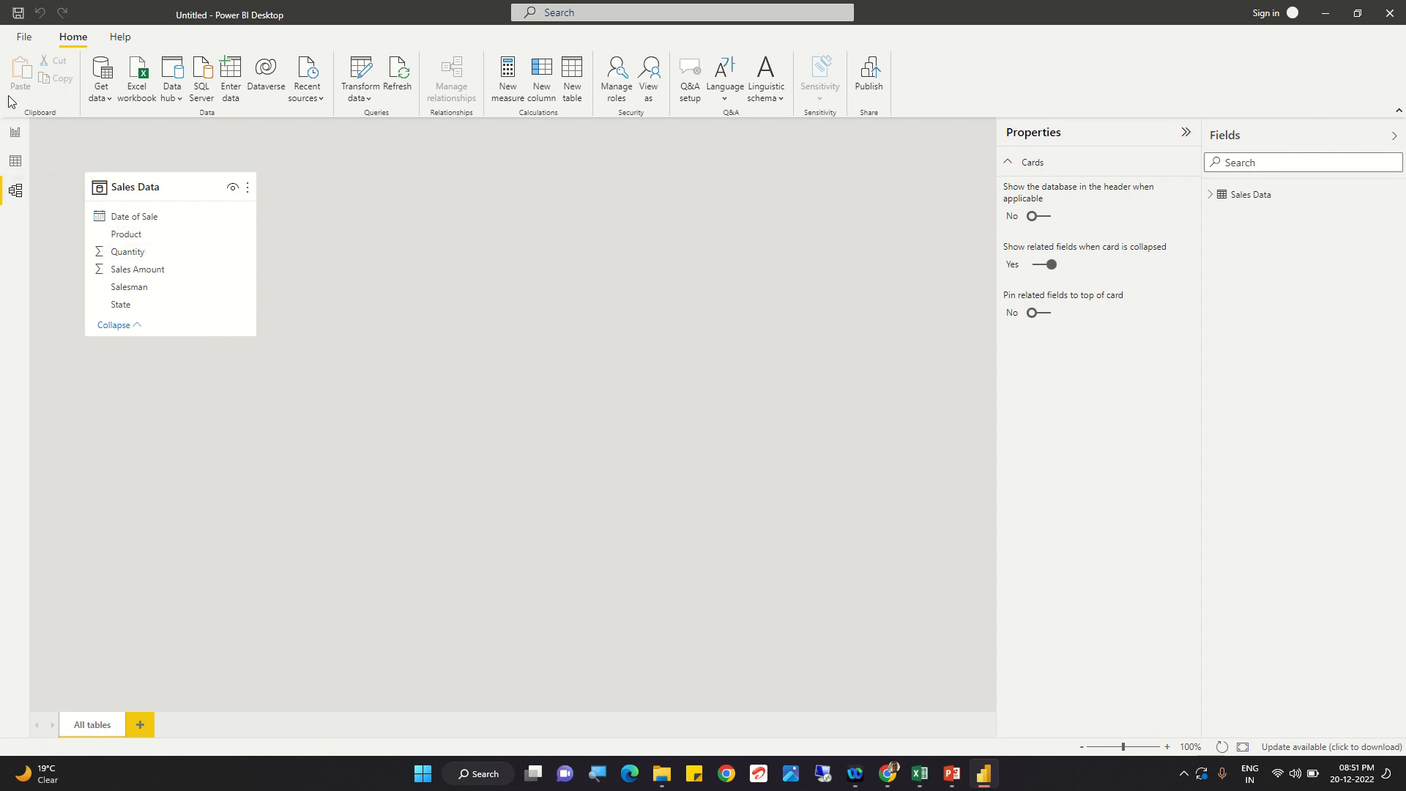
# On the report page, place the Sales Amount field in a new table visual and summarize it by Average.
pyautogui.click(16, 133)
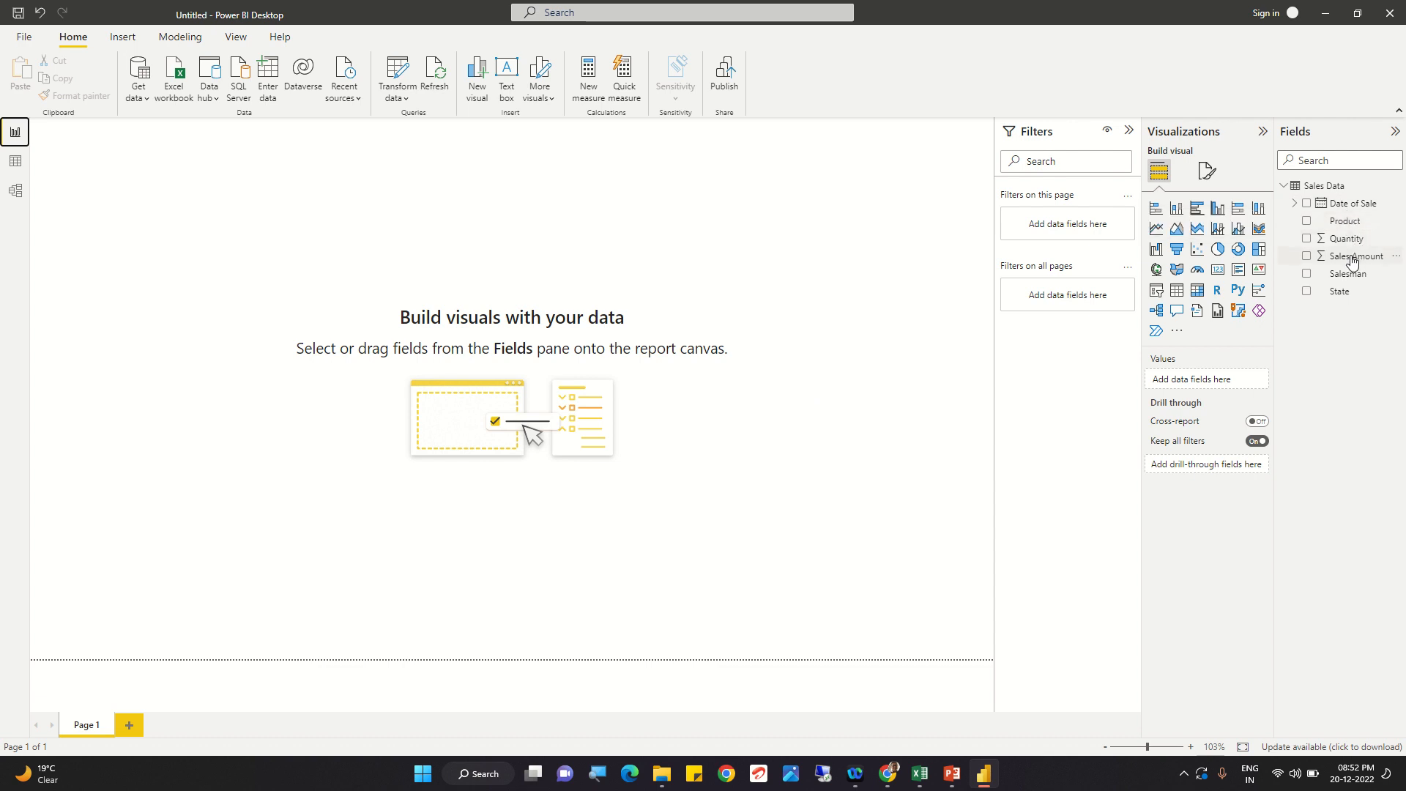
pyautogui.moveTo(1352, 262); pyautogui.dragTo(1205, 392)
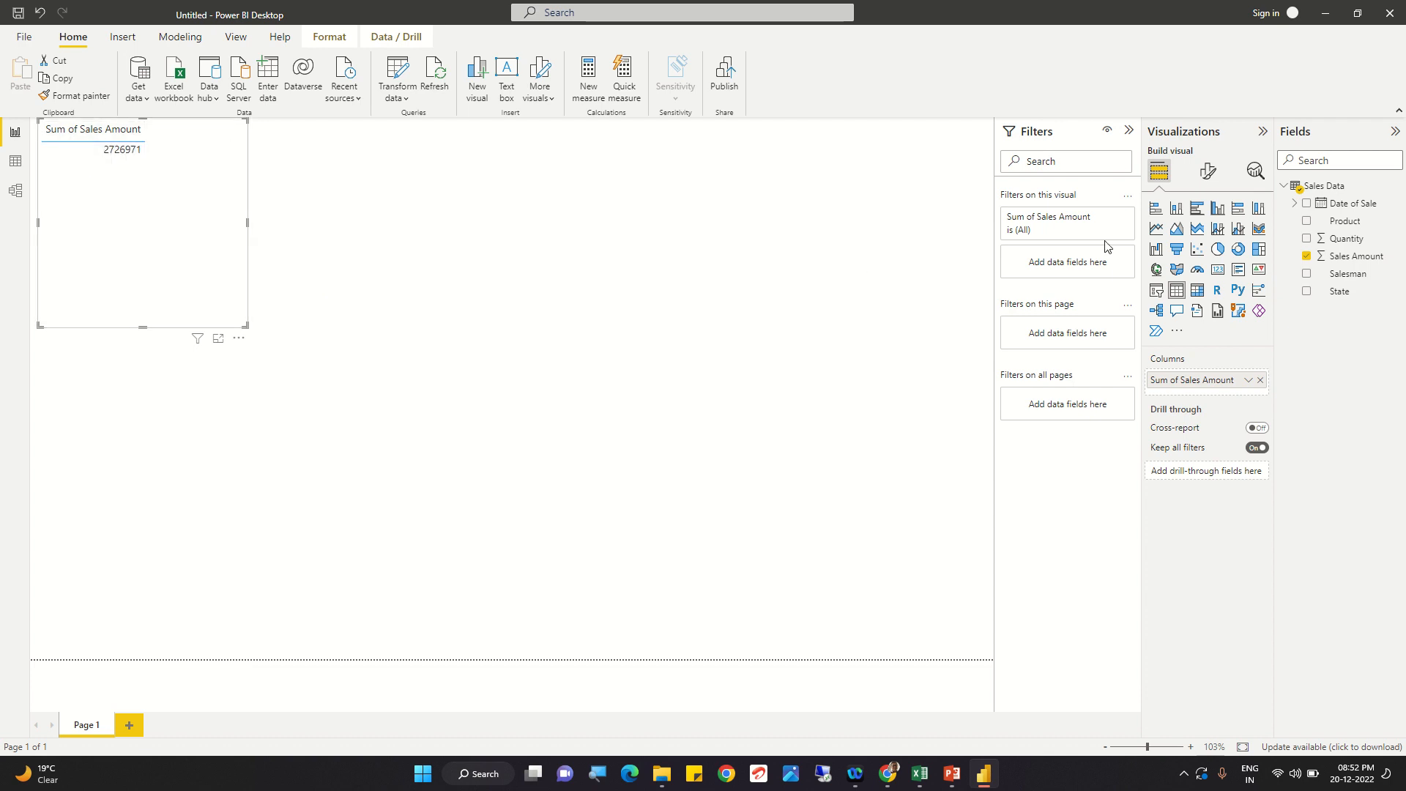
pyautogui.click(1246, 381)
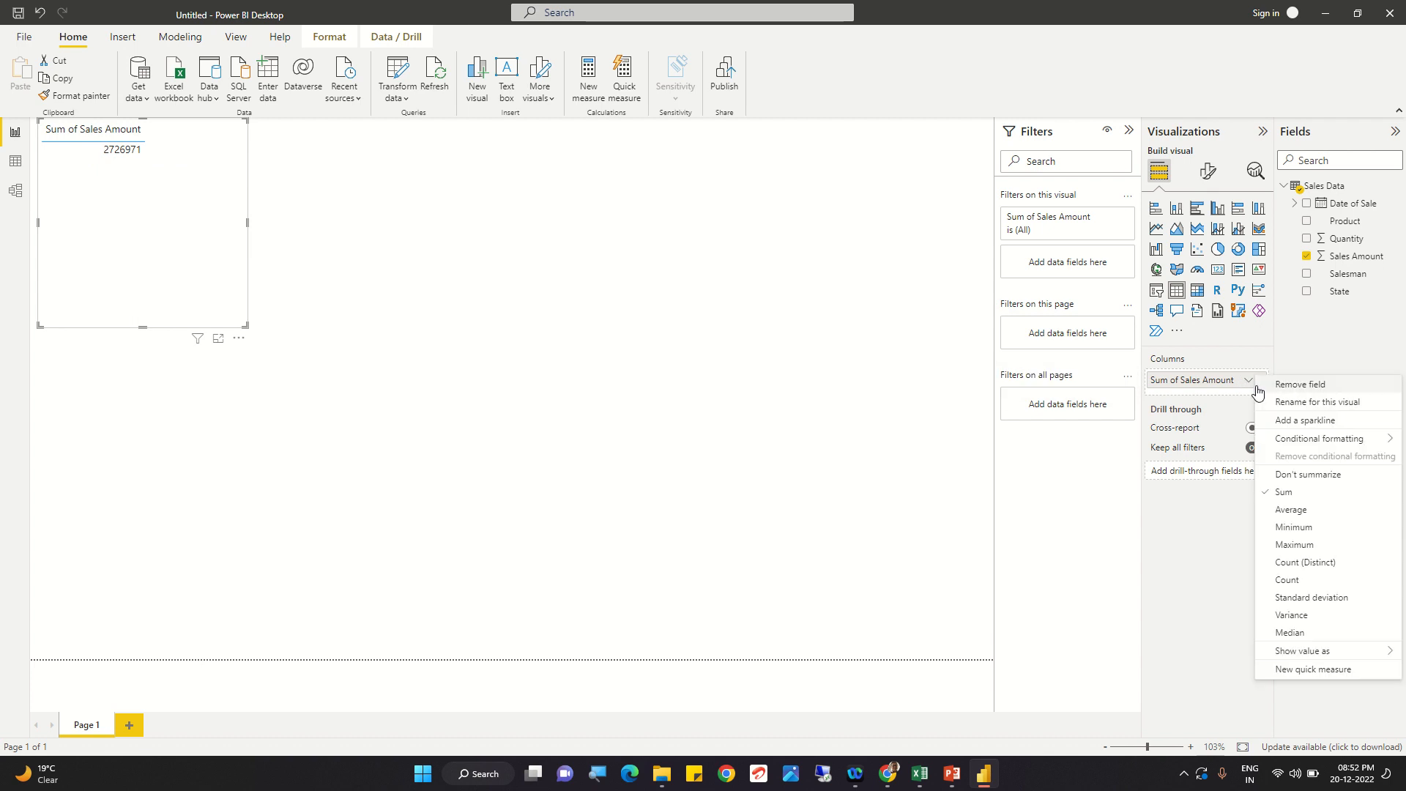
pyautogui.click(1289, 510)
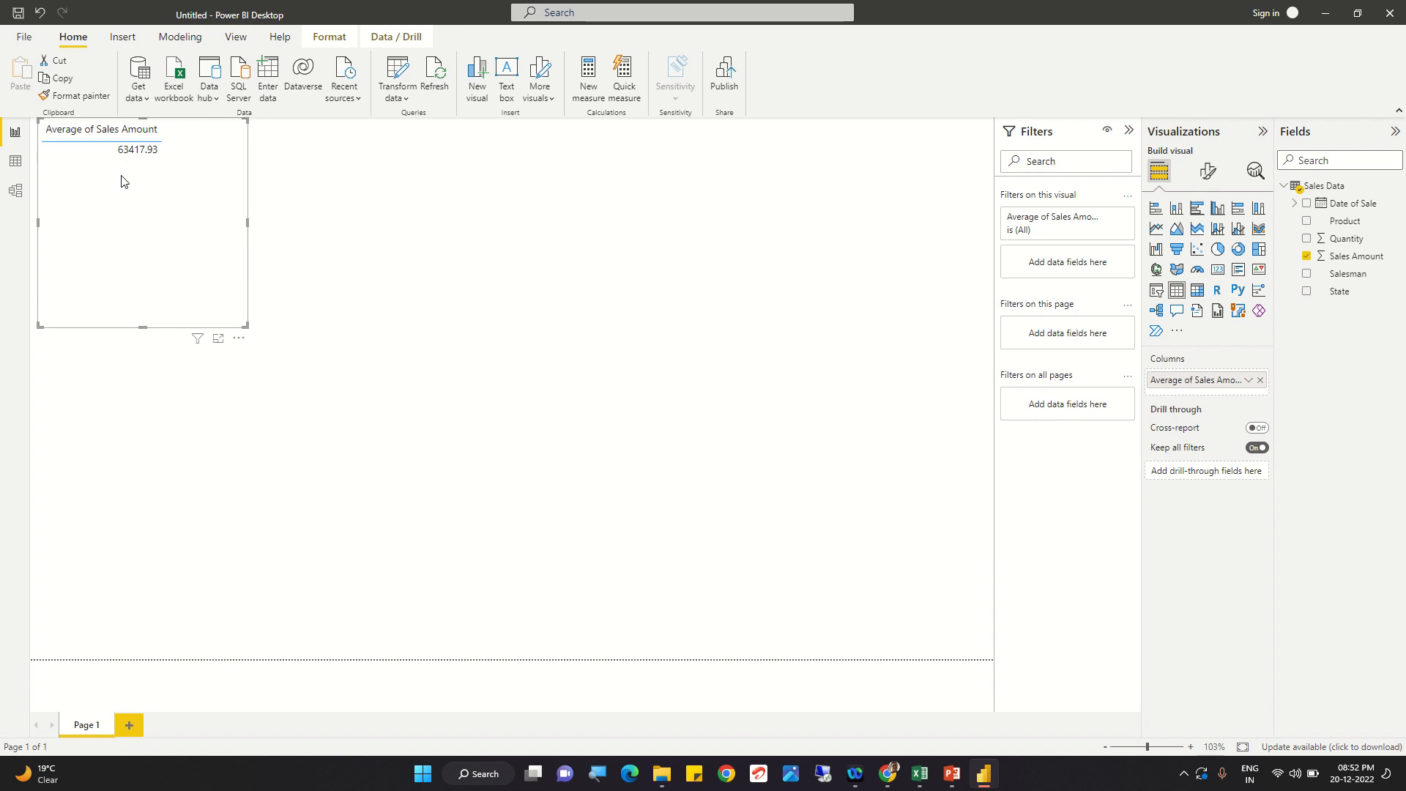
# Remove the table's averaged field and convert the visual to a stacked column chart with Product on the X-axis and Sales Amount on the Y-axis.
pyautogui.click(1260, 380)
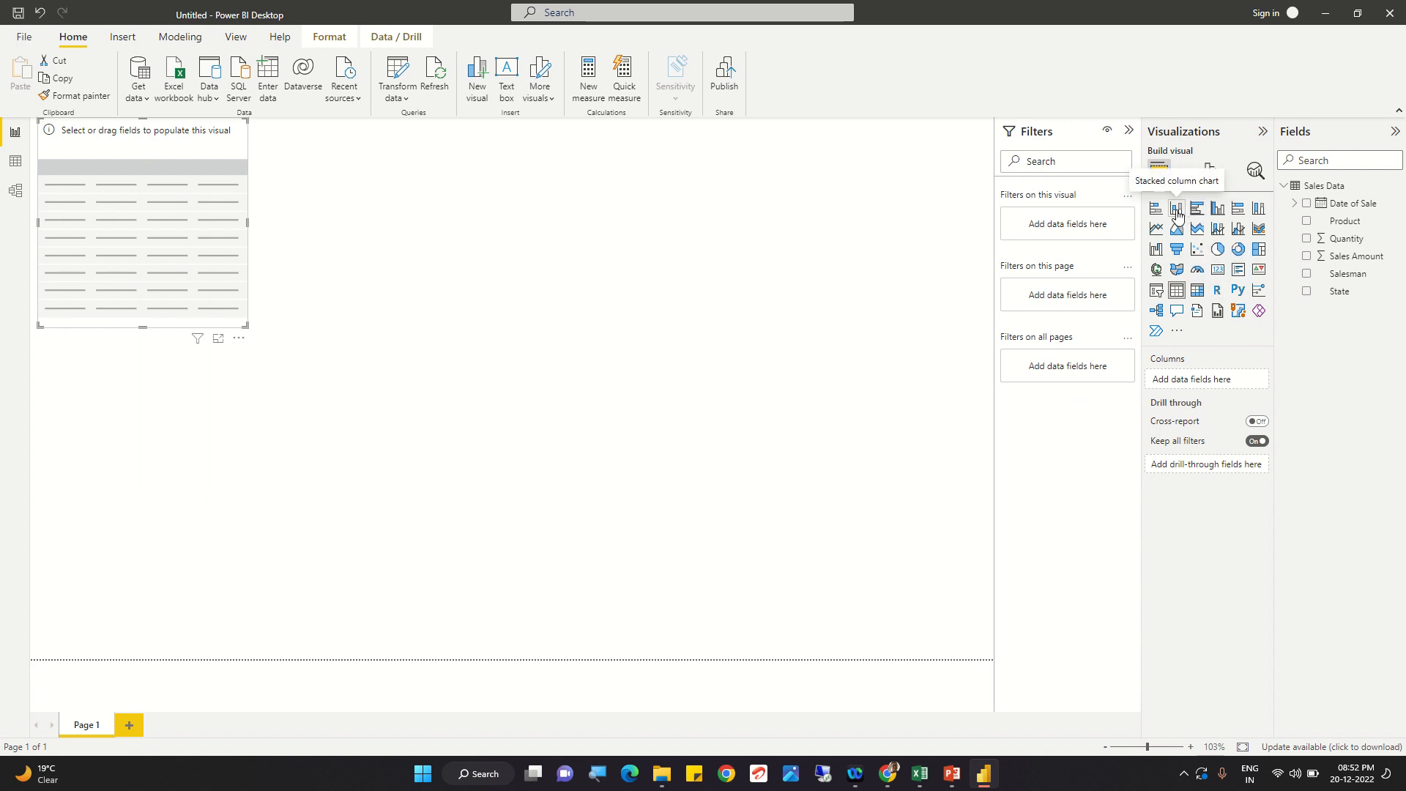
pyautogui.click(1177, 211)
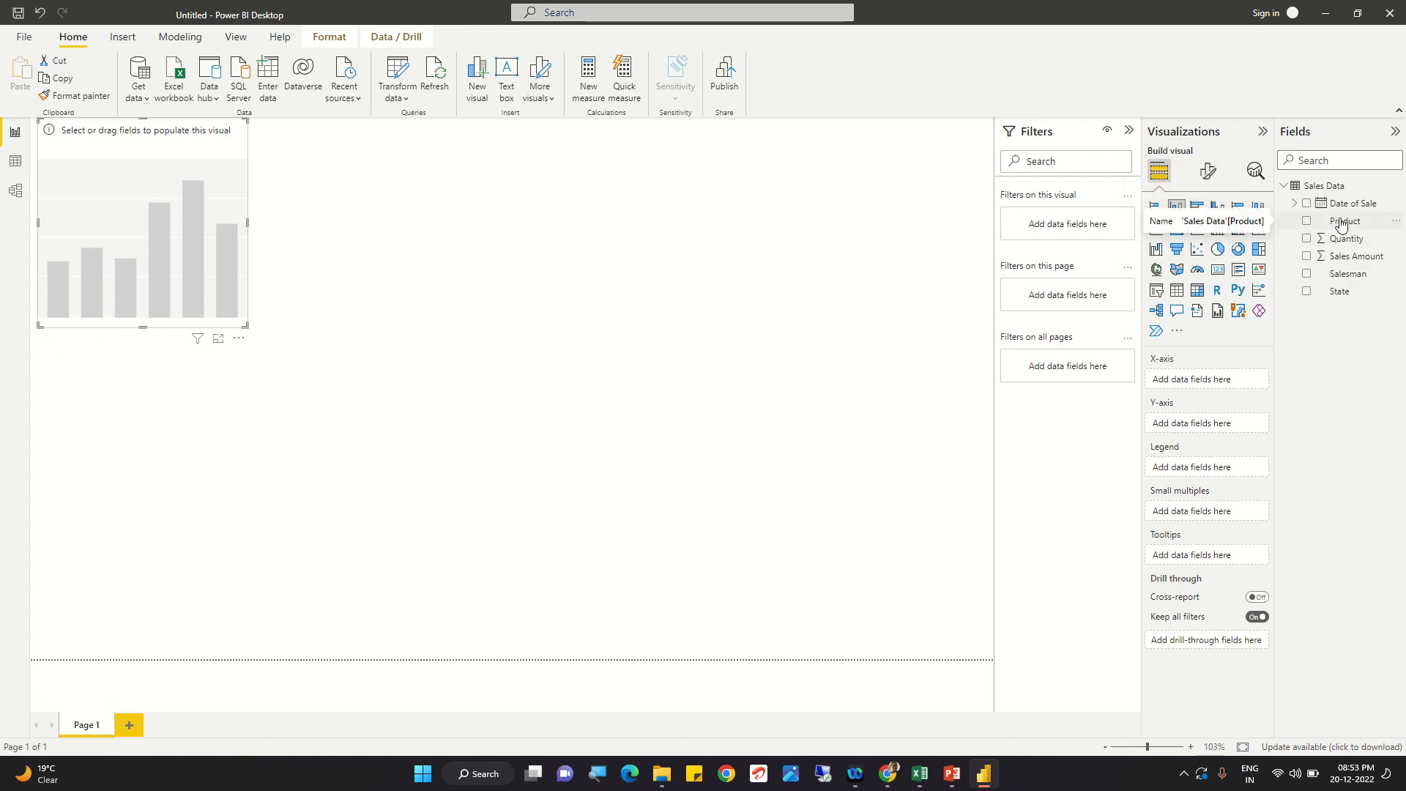
pyautogui.moveTo(1342, 220); pyautogui.dragTo(1209, 380)
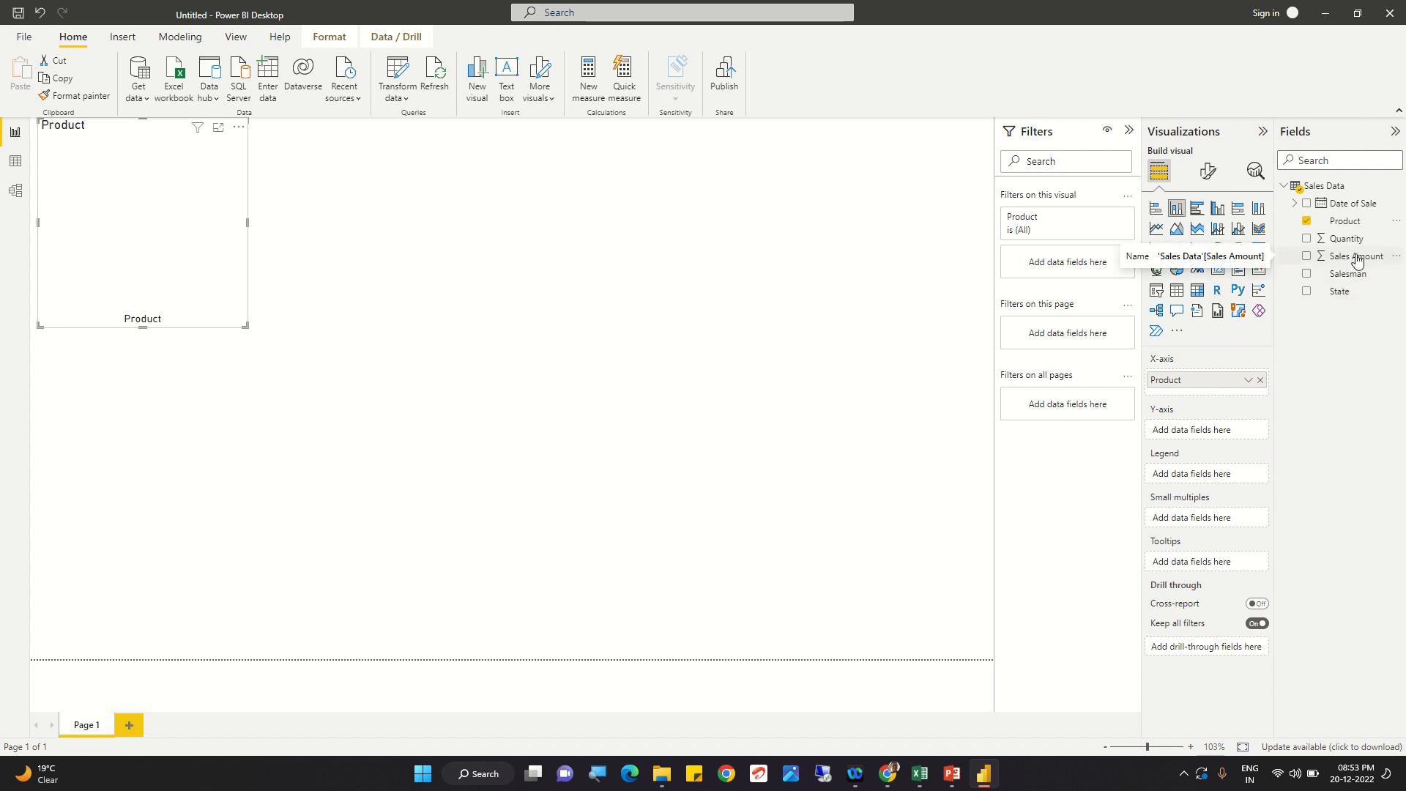
pyautogui.moveTo(1356, 260); pyautogui.dragTo(1233, 432)
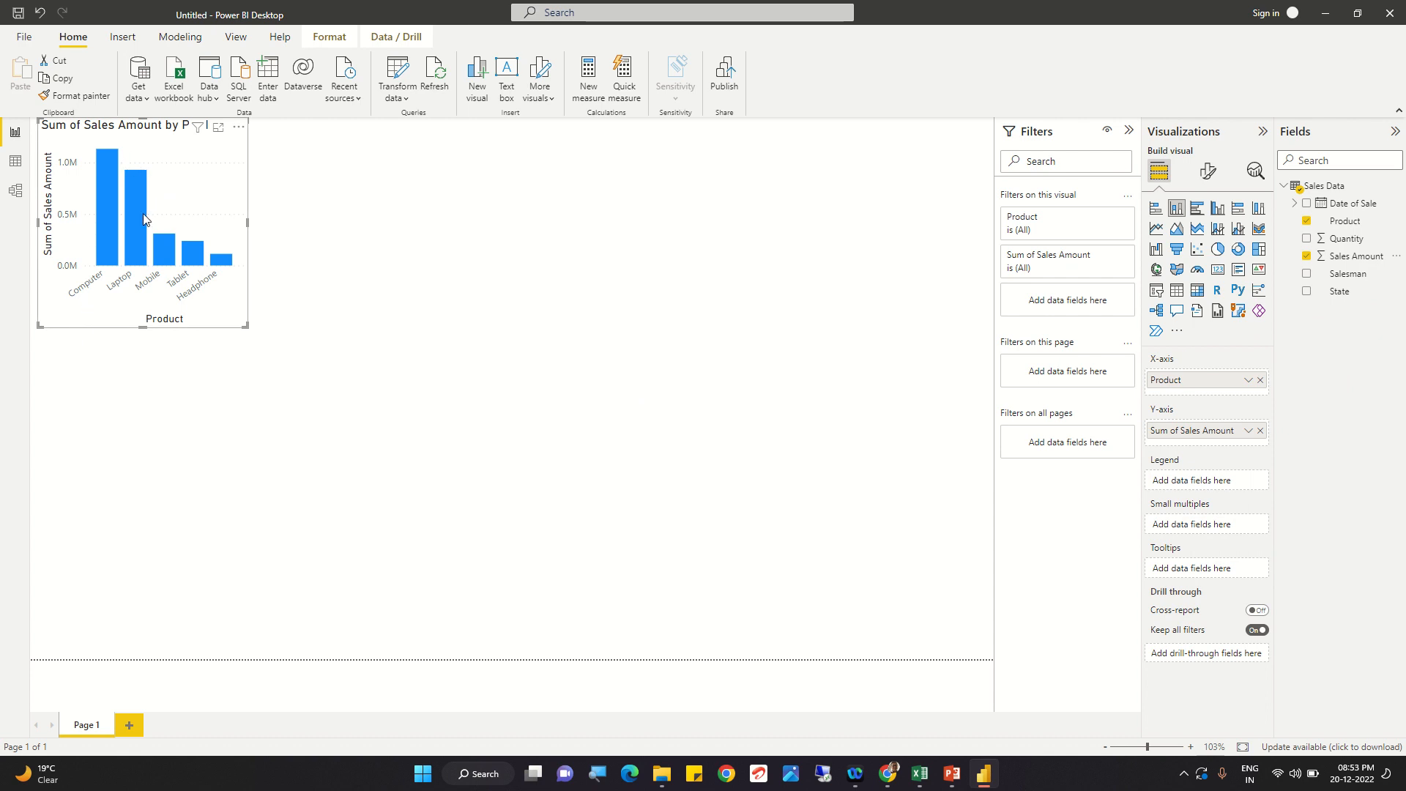
pyautogui.moveTo(108, 189)
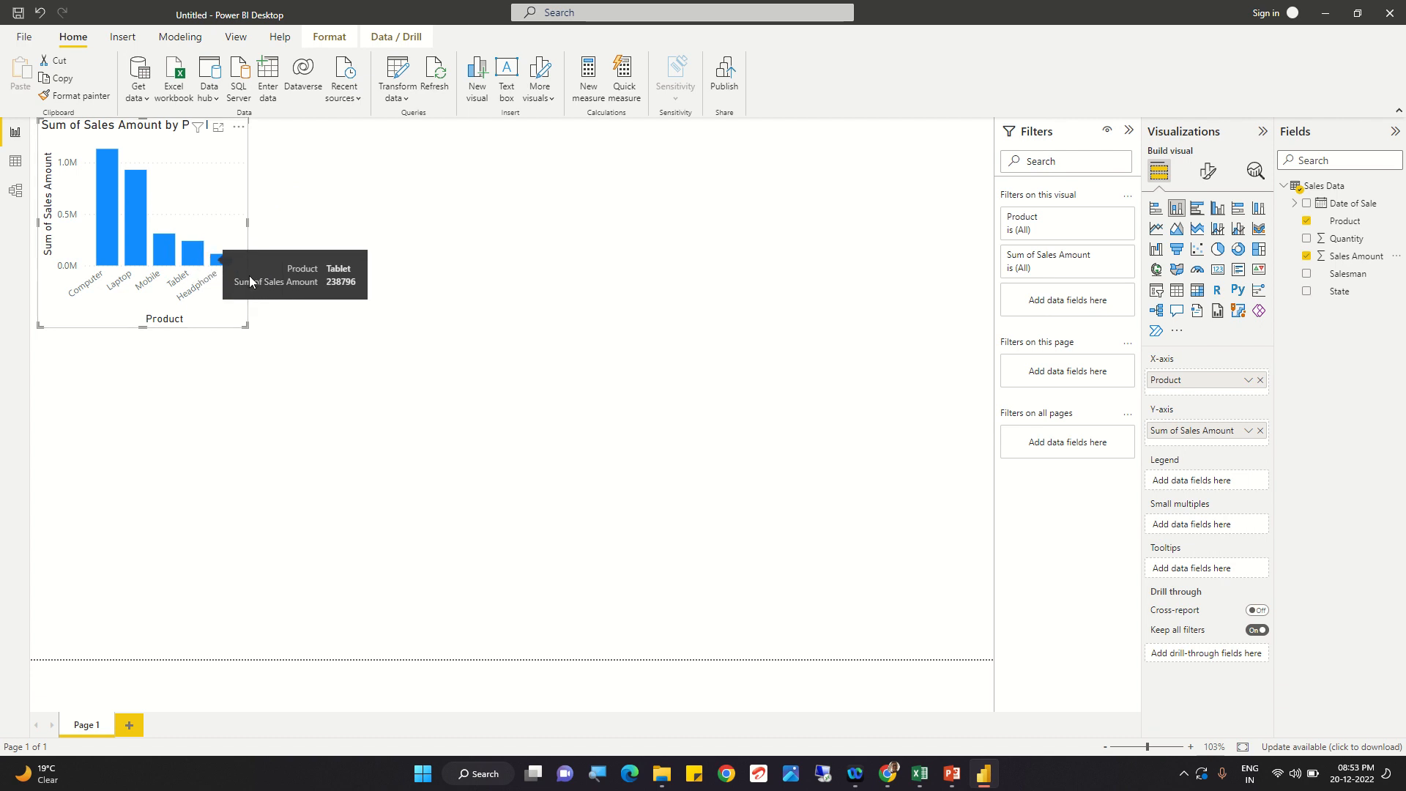
pyautogui.moveTo(224, 264)
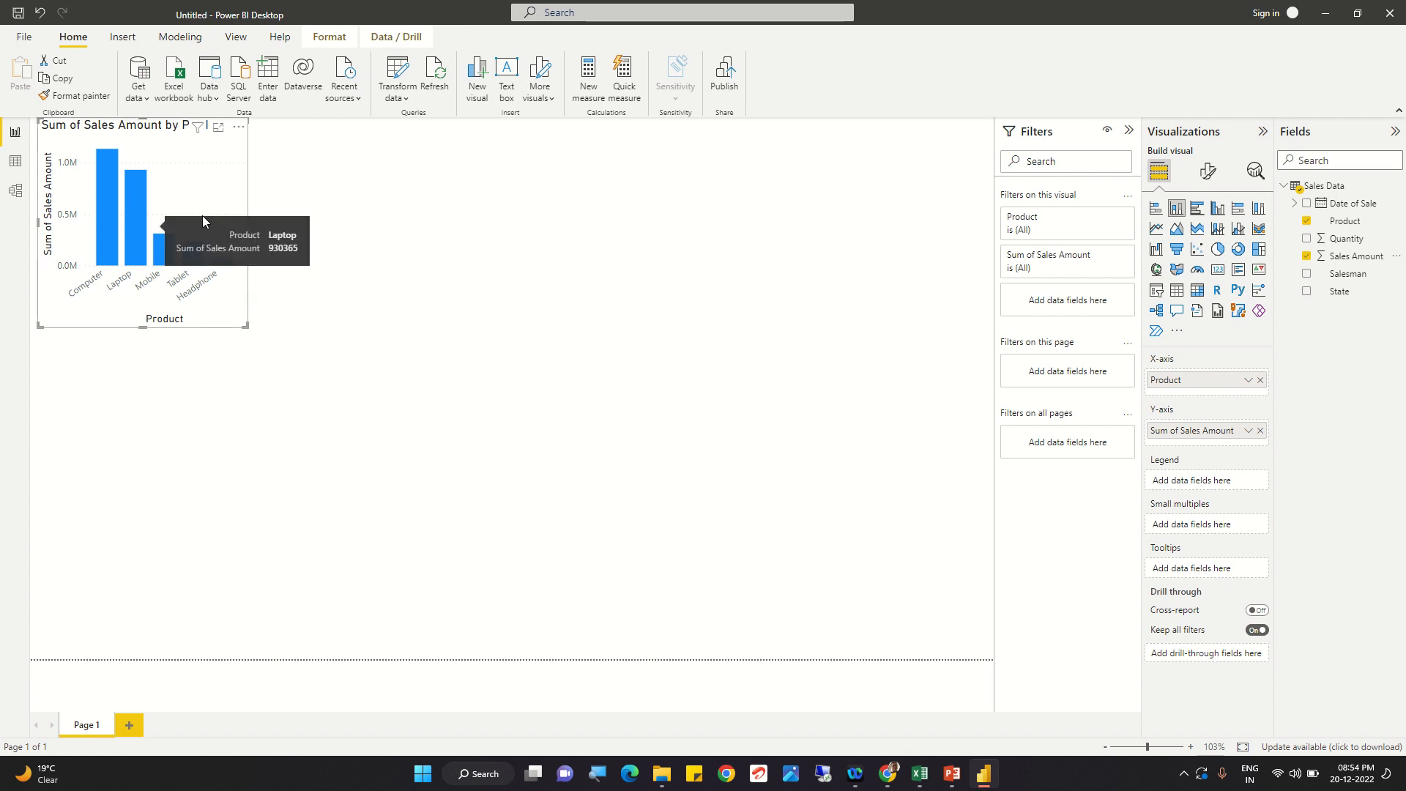
# Enlarge the Sales Amount by Product chart and place it in the page's upper-left corner, spanning about half the page width.
pyautogui.moveTo(210, 188); pyautogui.dragTo(610, 293)
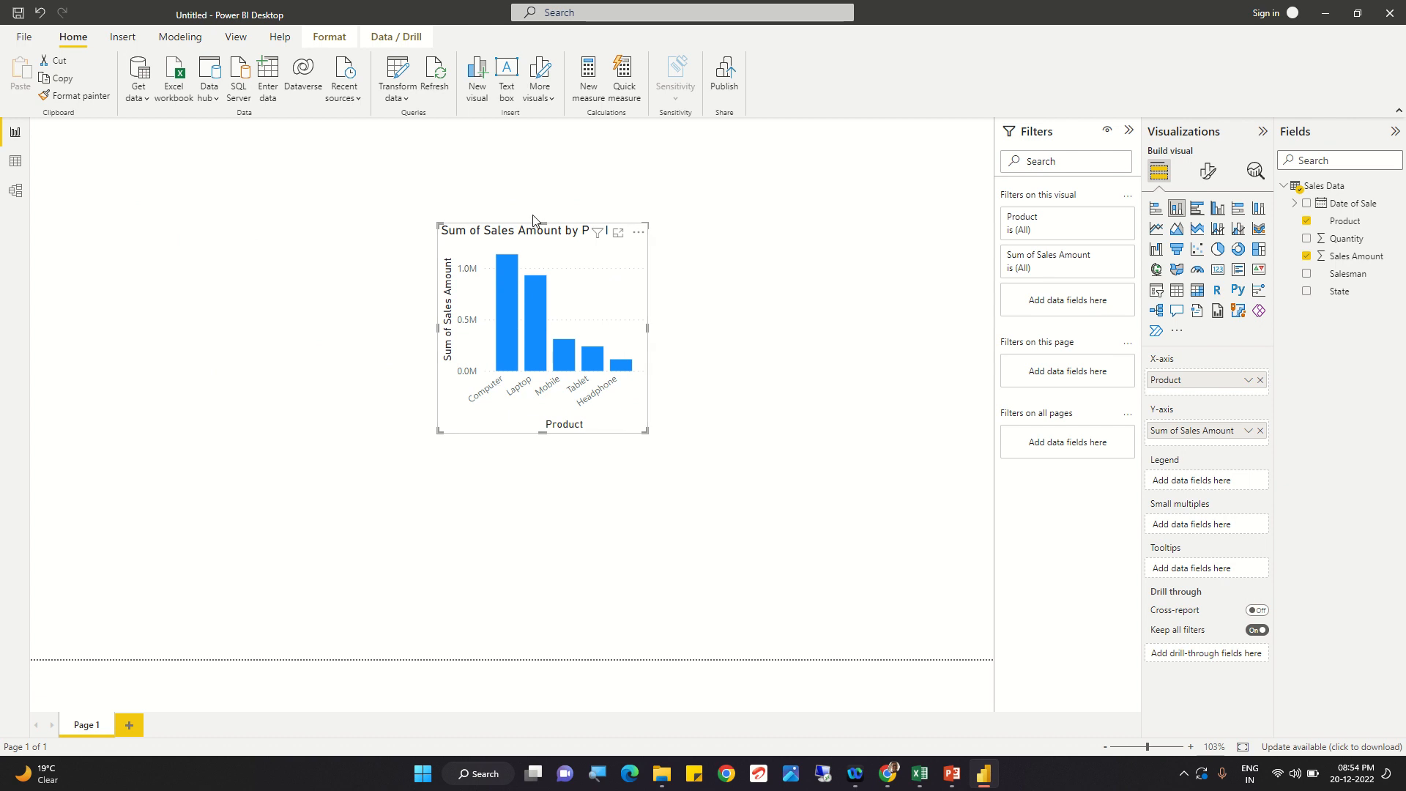
pyautogui.moveTo(541, 223); pyautogui.dragTo(542, 157)
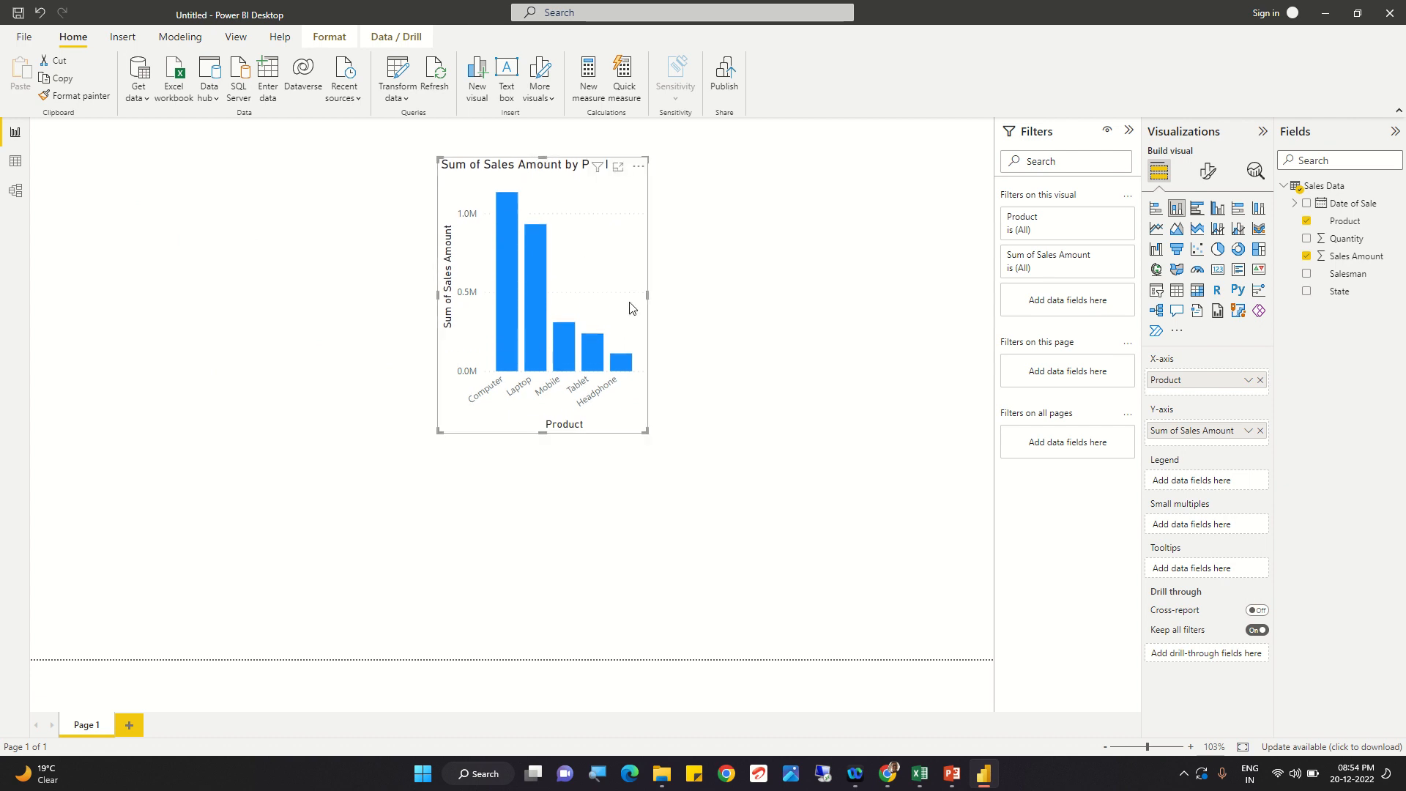
pyautogui.moveTo(647, 292); pyautogui.dragTo(894, 305)
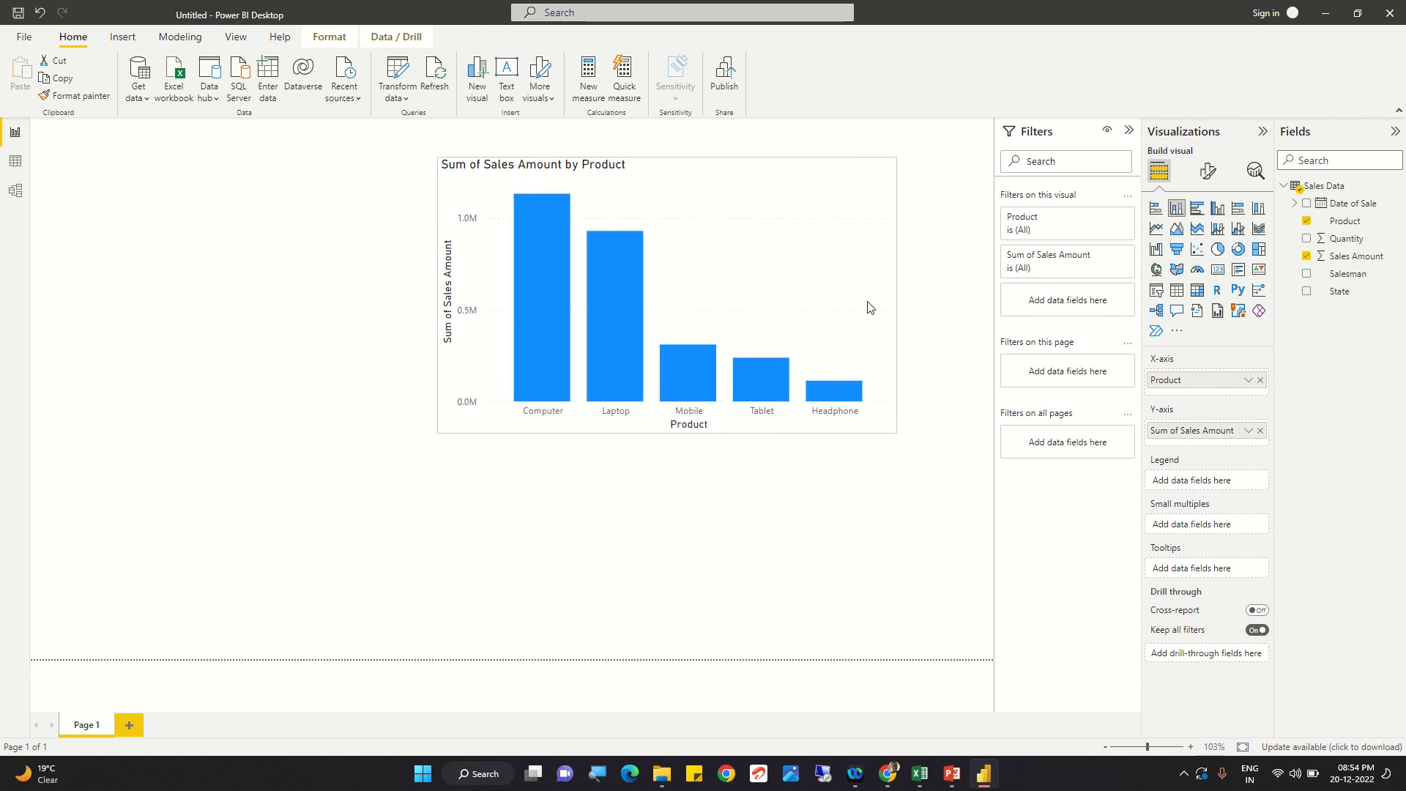
pyautogui.moveTo(438, 295); pyautogui.dragTo(313, 297)
pyautogui.moveTo(628, 163); pyautogui.dragTo(338, 151)
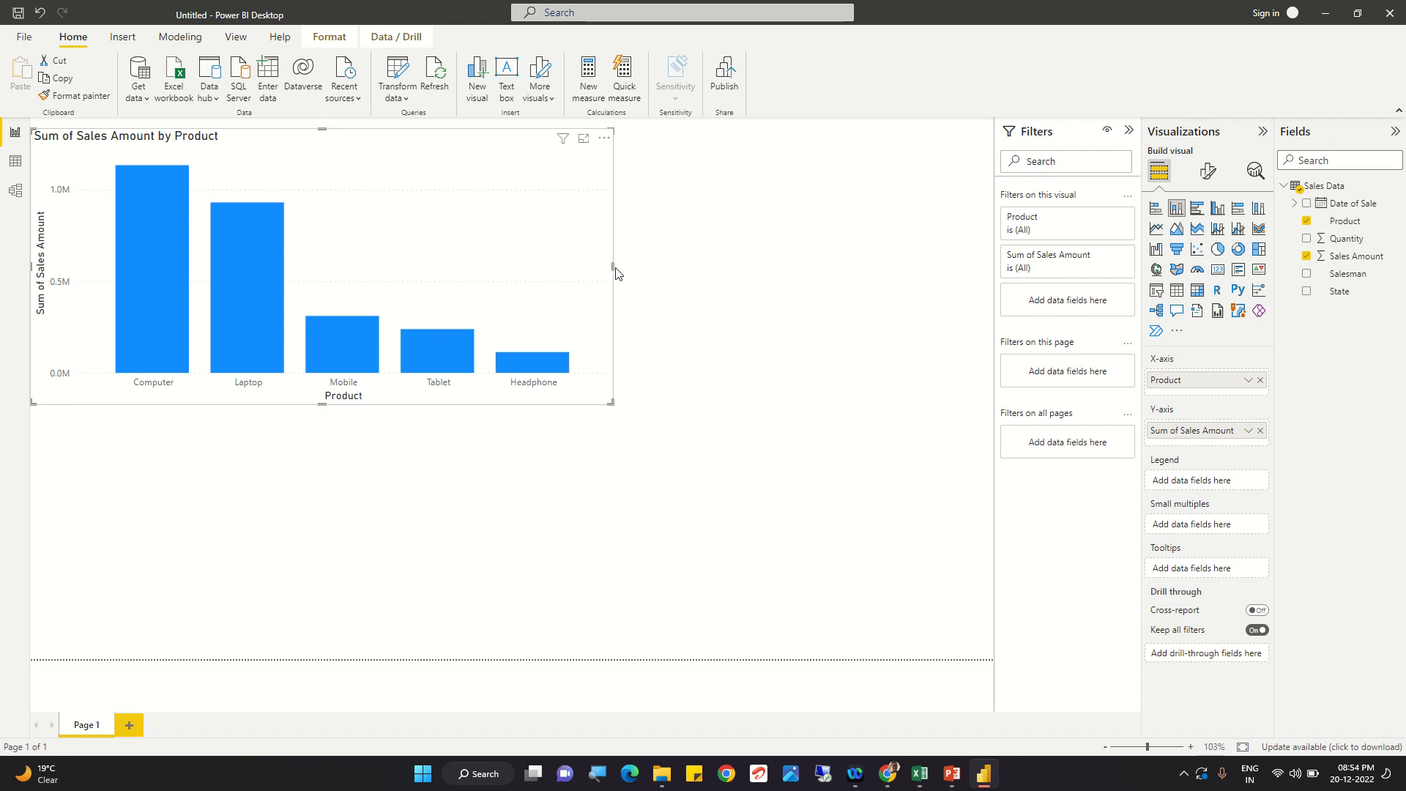
pyautogui.moveTo(615, 273); pyautogui.dragTo(529, 298)
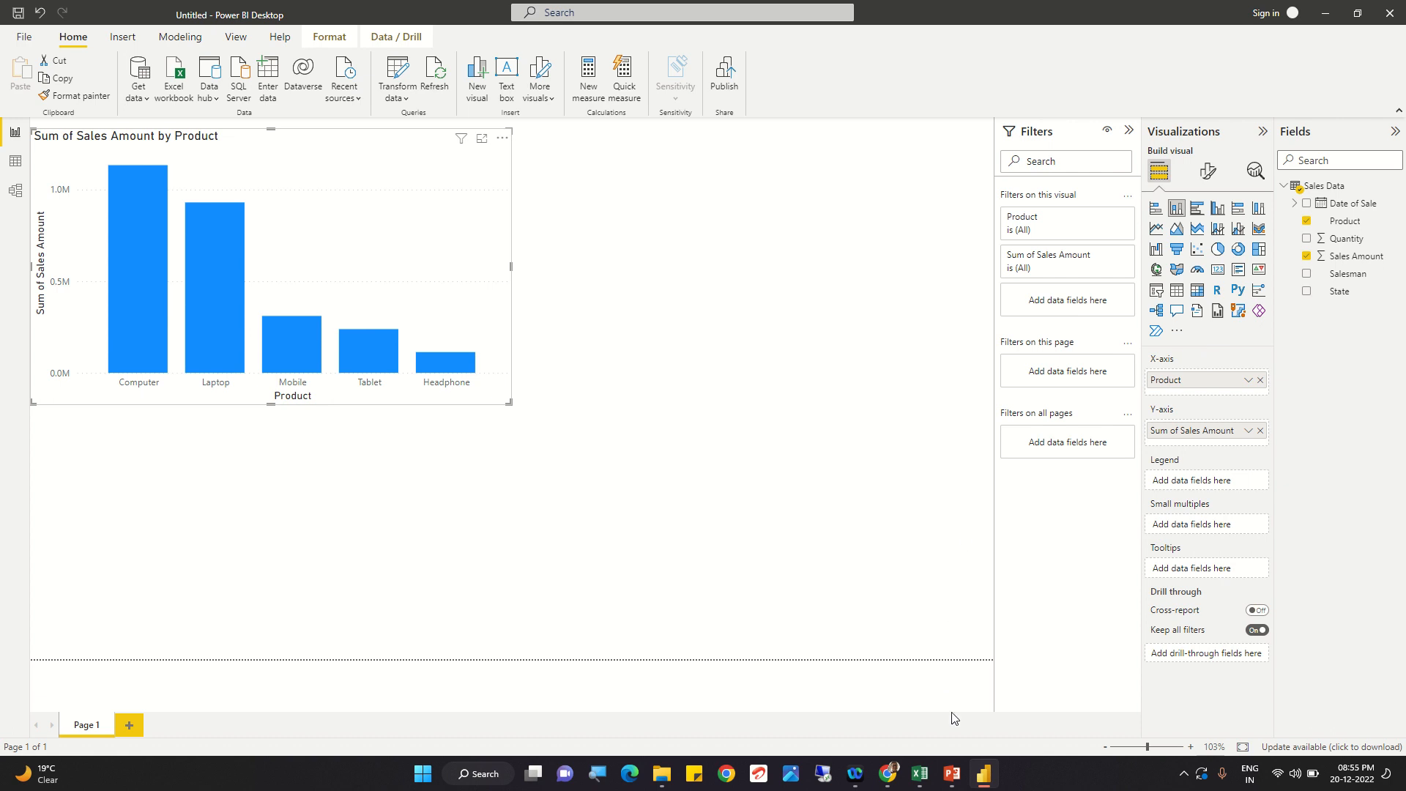
# Switch to the PowerPoint presentation titled Understanding and Importing Source Data to Power BI.
pyautogui.click(951, 773)
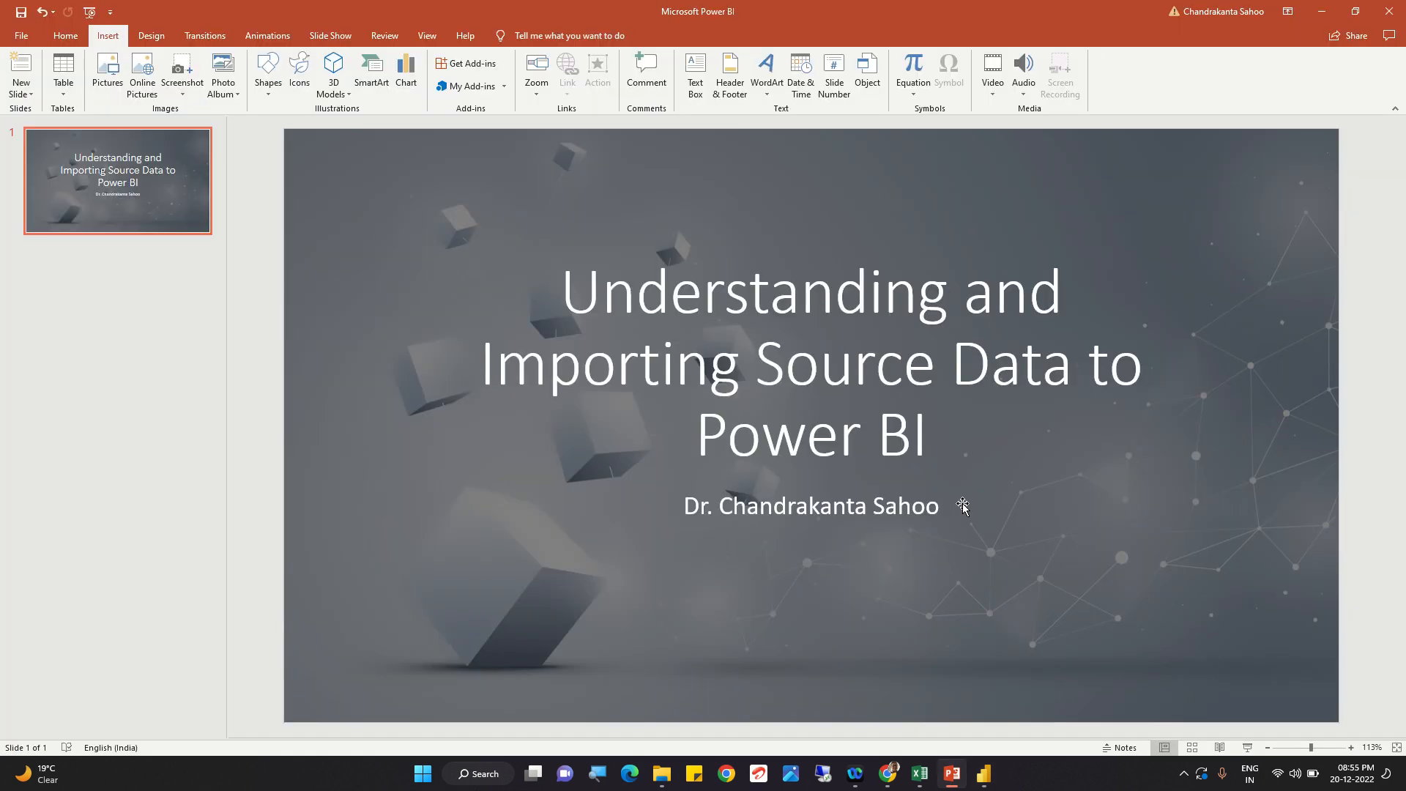